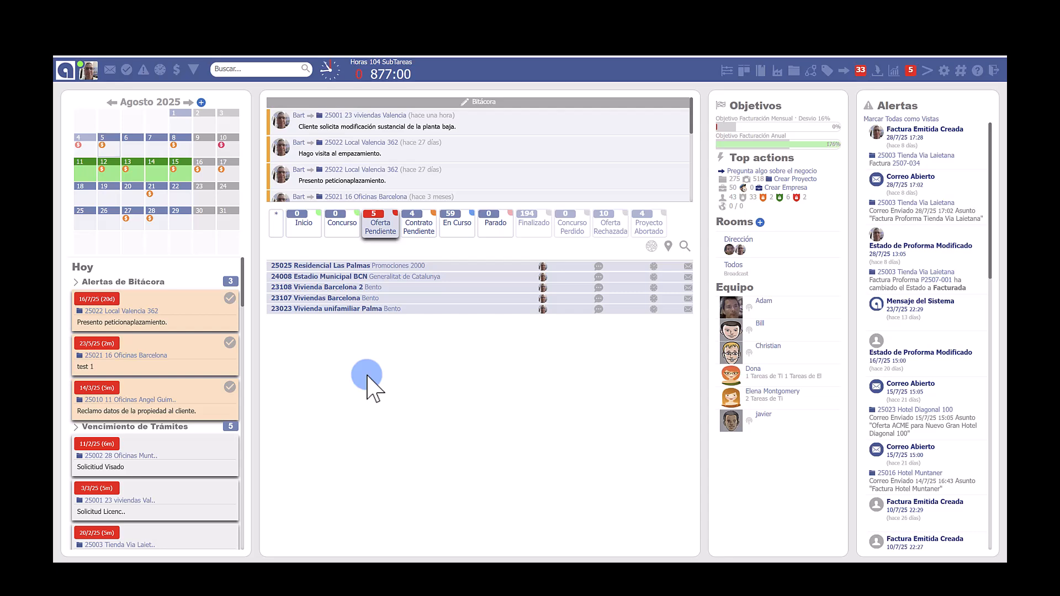
# - Open the Residencial Las Palmas project and start a new offer among its offers
pyautogui.click(325, 266)
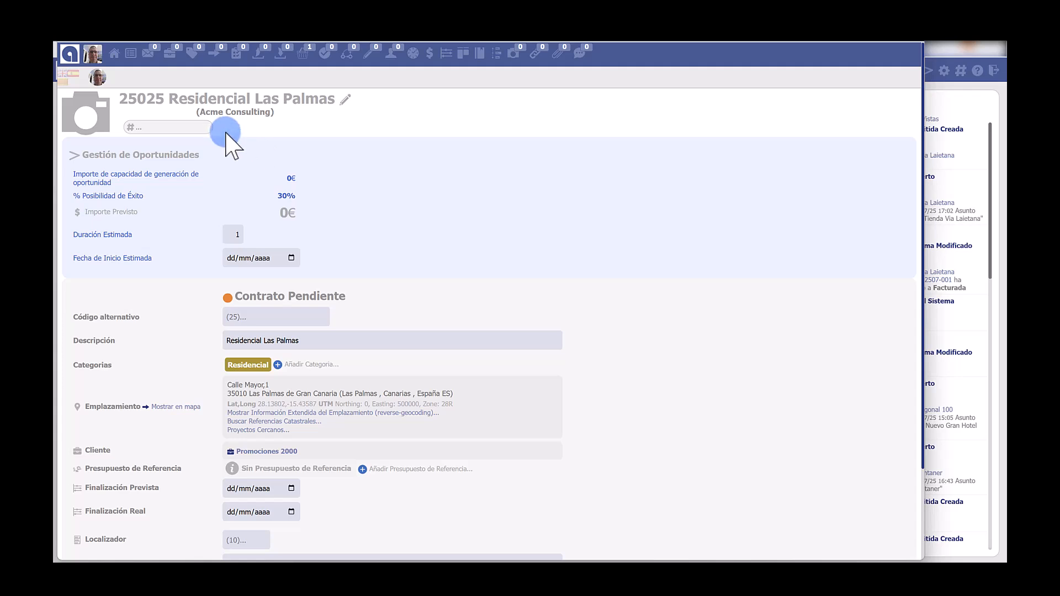
pyautogui.click(193, 54)
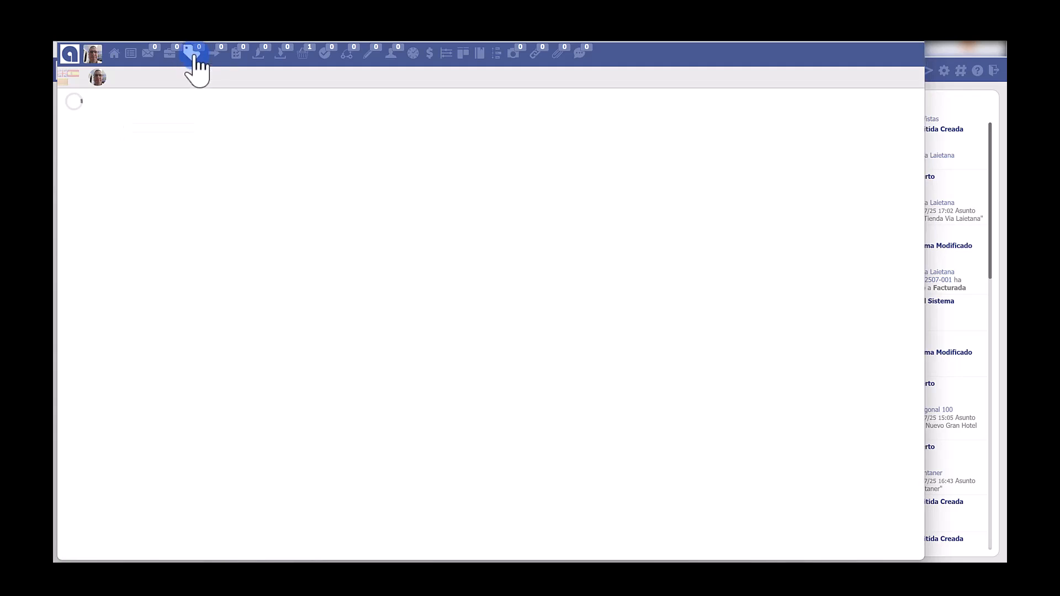
pyautogui.click(153, 103)
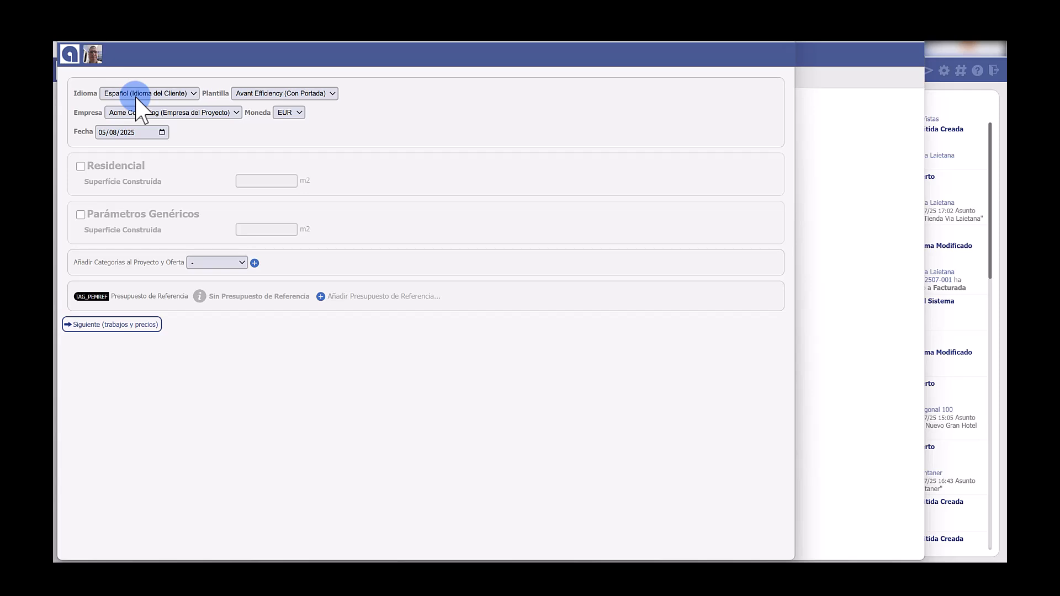
# - Enable the Residencial category with a built area of 1000 m2 and continue to the works and prices
pyautogui.click(81, 166)
pyautogui.click(262, 178)
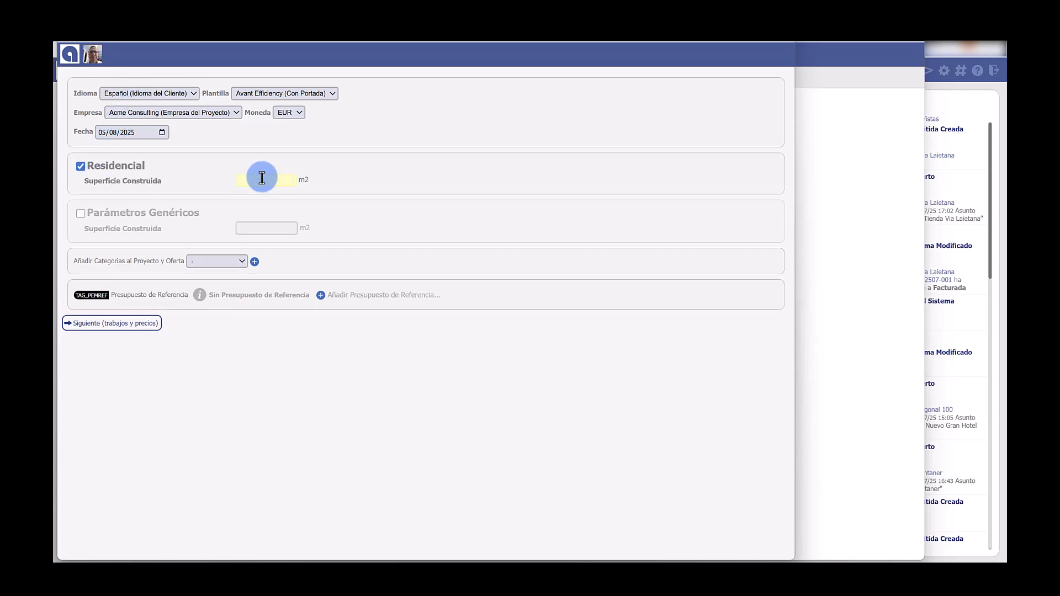
pyautogui.write('1000')
pyautogui.click(126, 324)
pyautogui.click(473, 111)
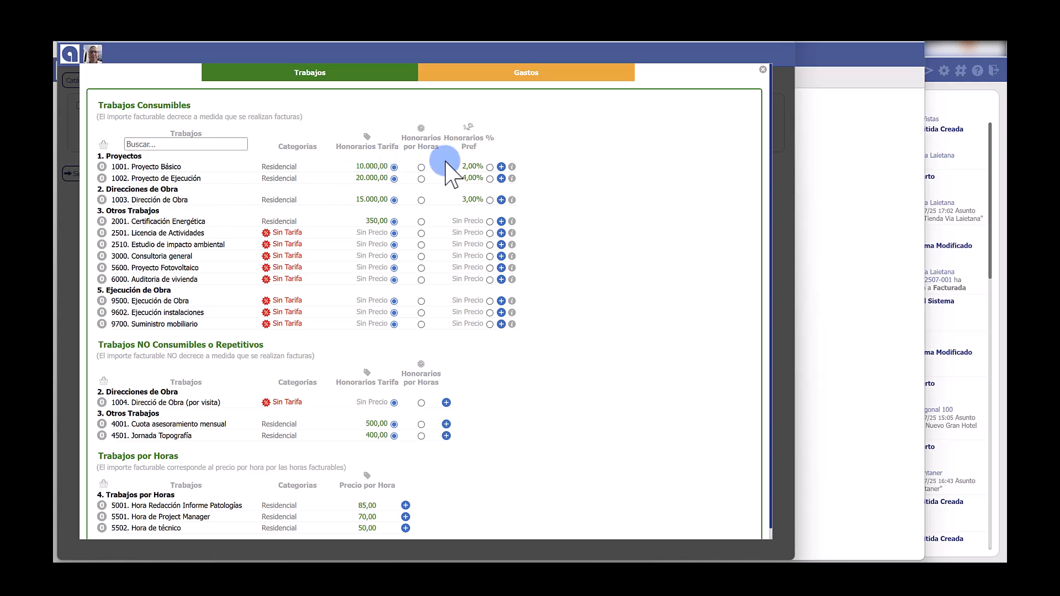
# - Add Proyecto Básico, Proyecto de Ejecución and Dirección de Obra at their tariff fees from the catalogue and confirm the offer amounts
pyautogui.click(501, 167)
pyautogui.click(500, 178)
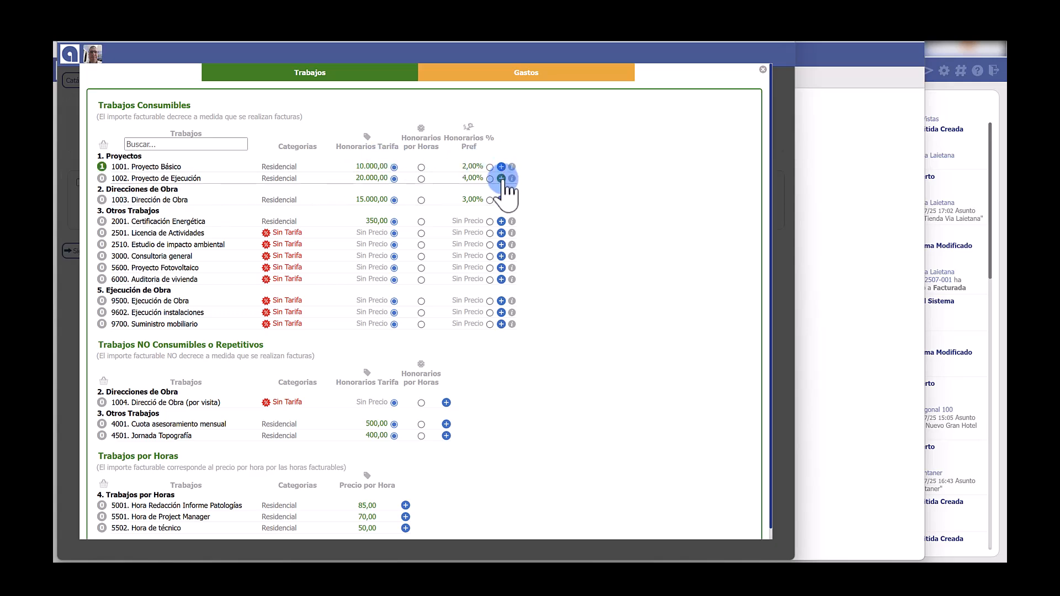
pyautogui.click(501, 200)
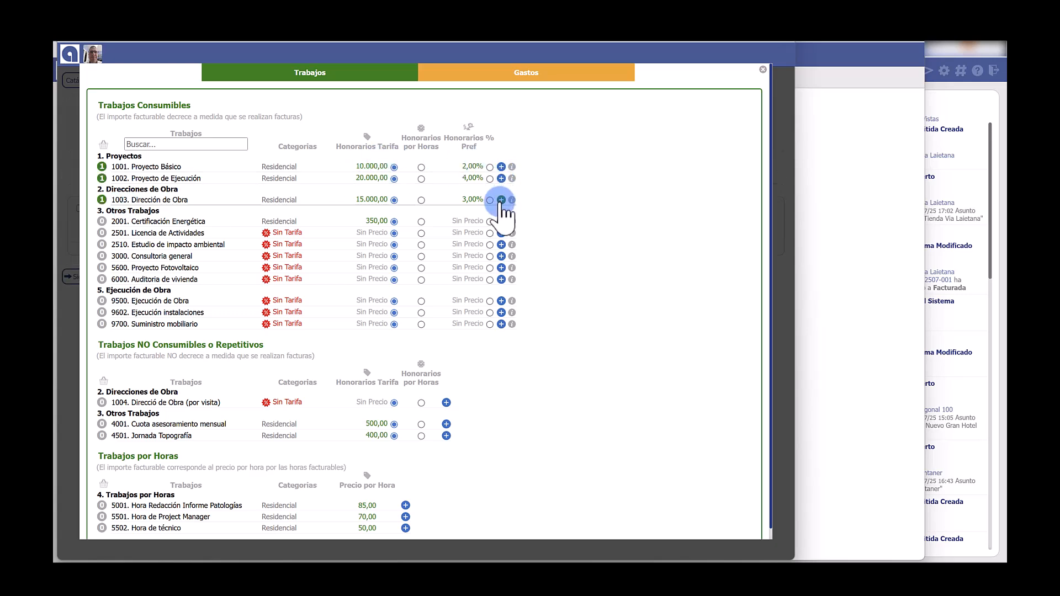
pyautogui.click(763, 69)
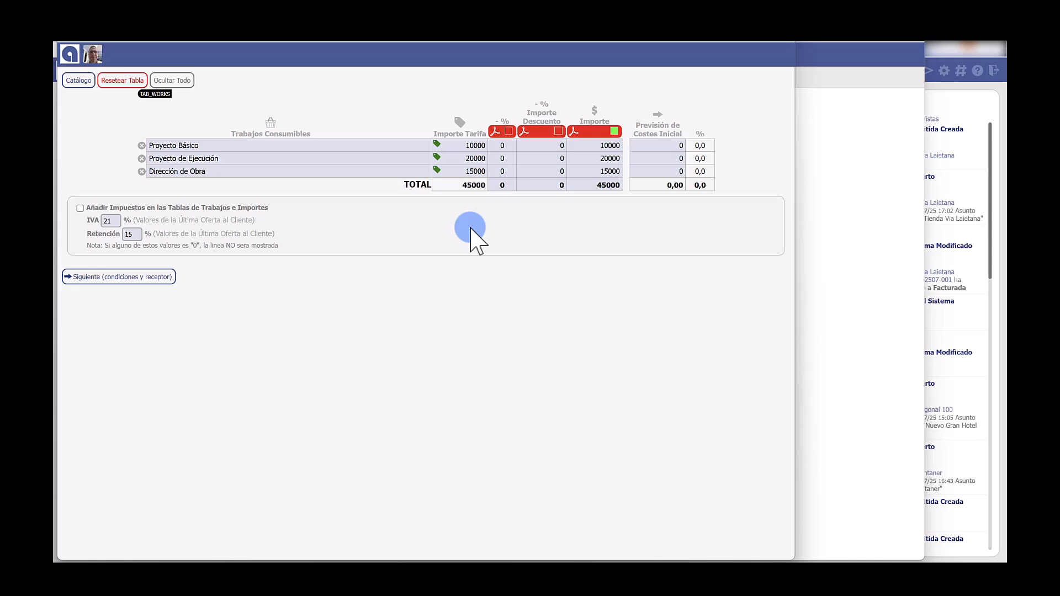
pyautogui.click(146, 276)
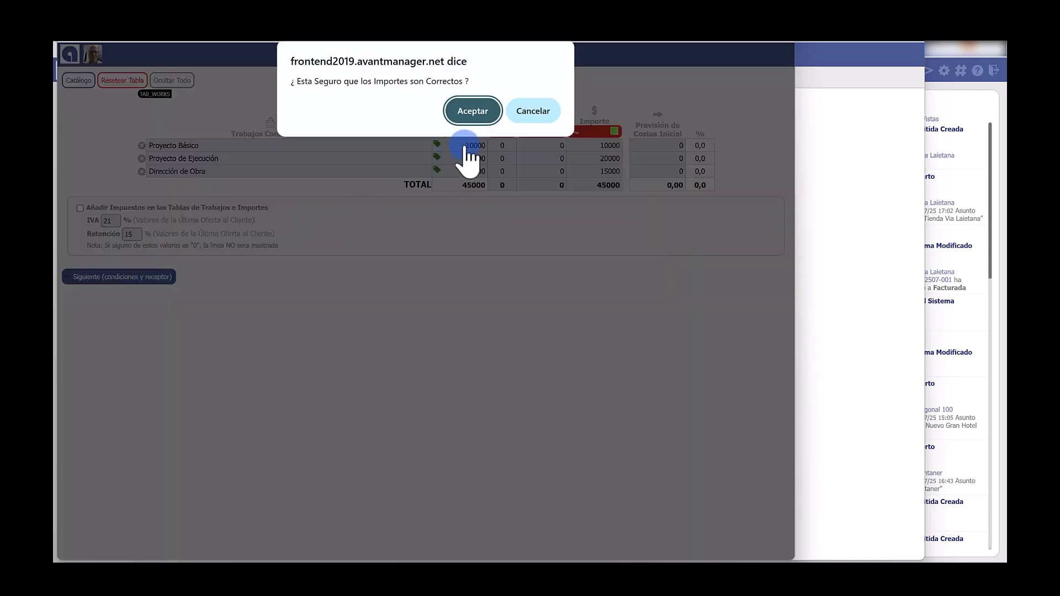
pyautogui.click(473, 113)
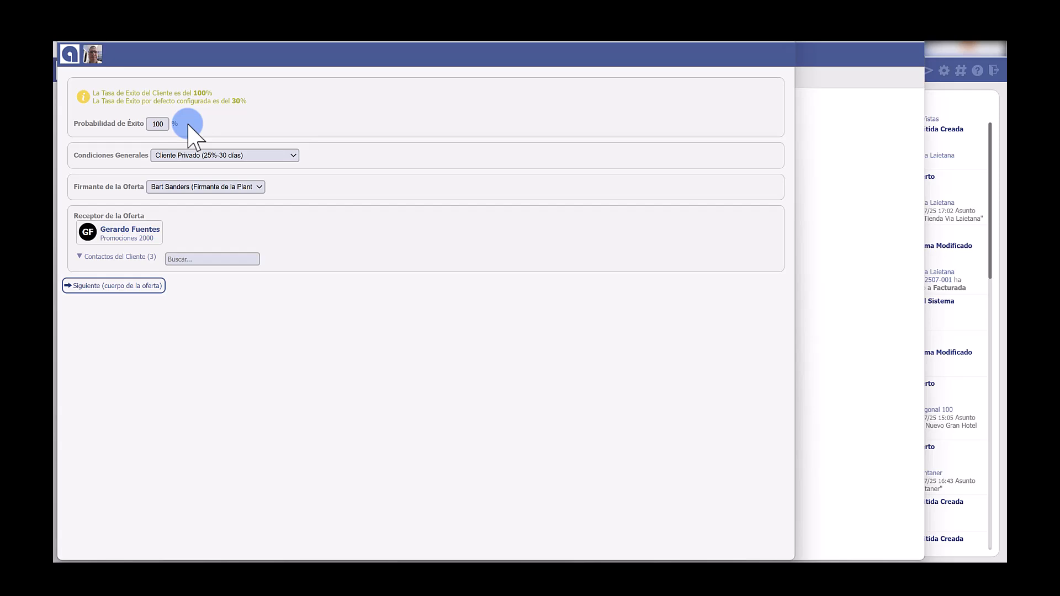
# - Check the offer's success probability and the available general conditions options
pyautogui.doubleClick(168, 123)
pyautogui.click(175, 156)
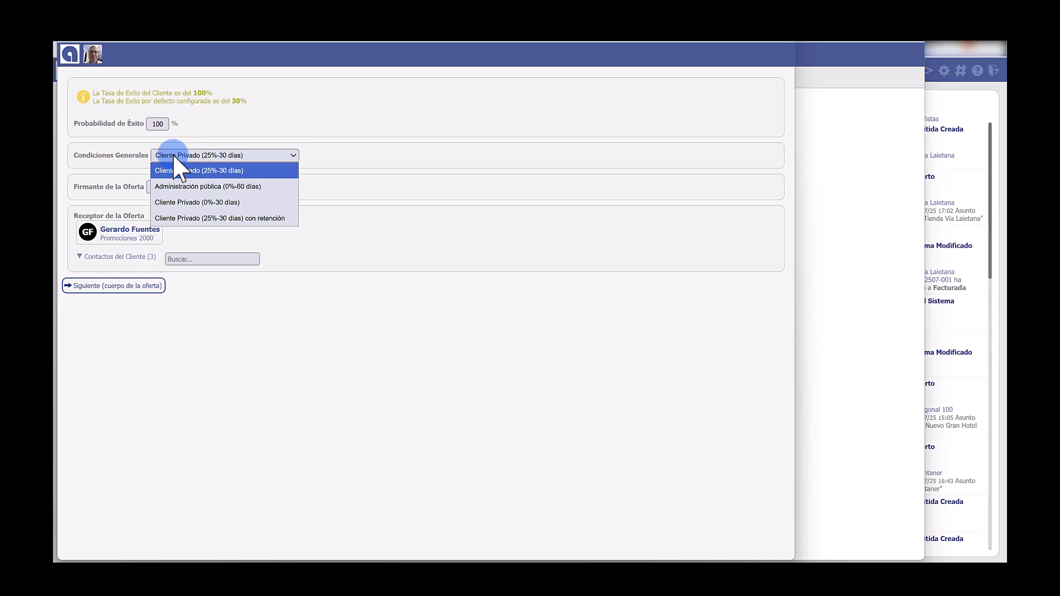
pyautogui.click(270, 109)
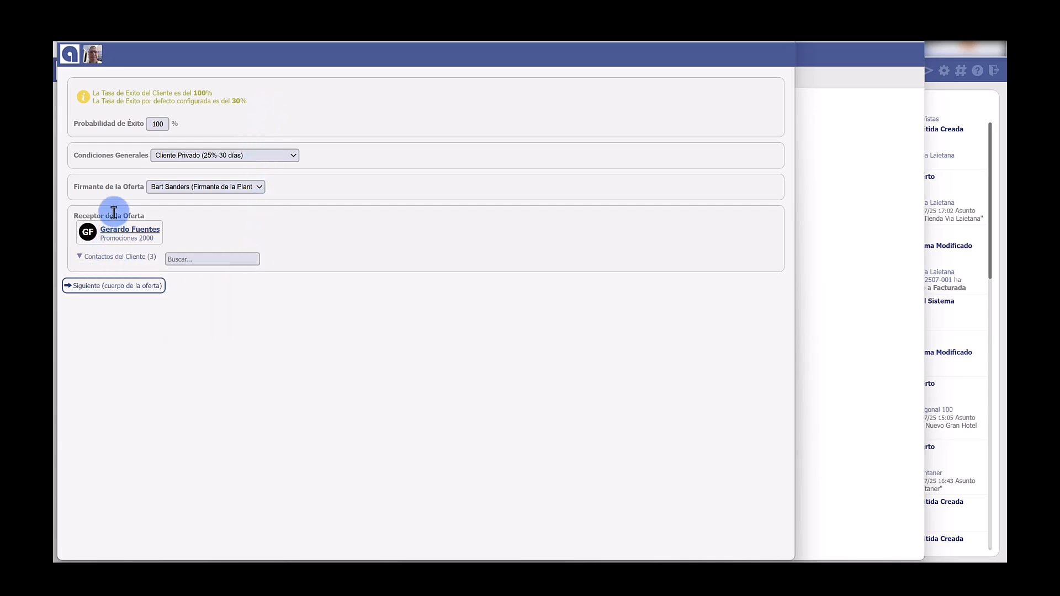
# - Find the contact from the company Bento by first name, set that contact as the offer's recipient, and create the offer
pyautogui.click(80, 257)
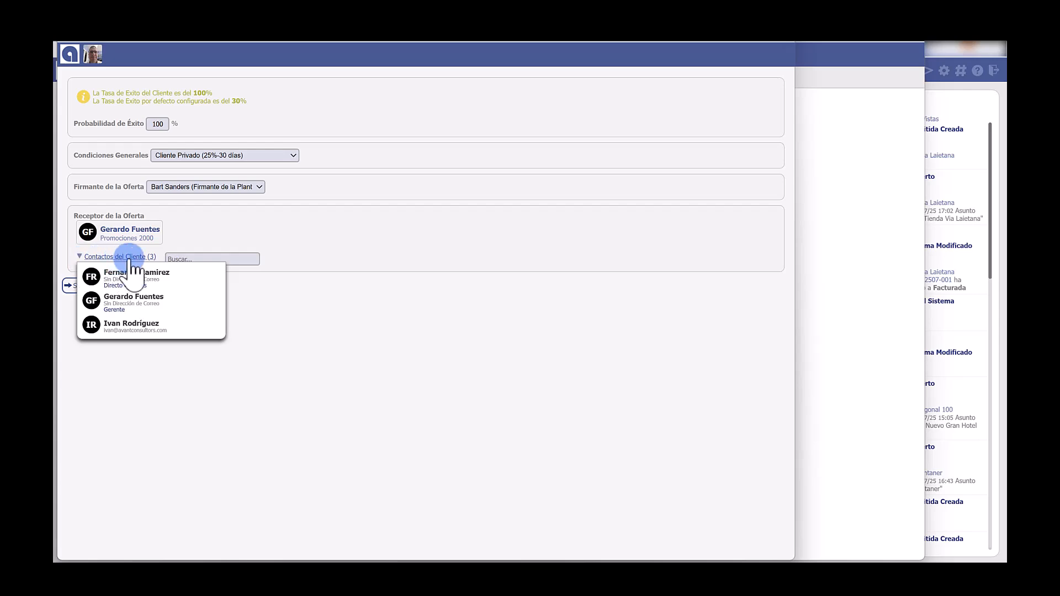
pyautogui.click(213, 260)
pyautogui.click(214, 259)
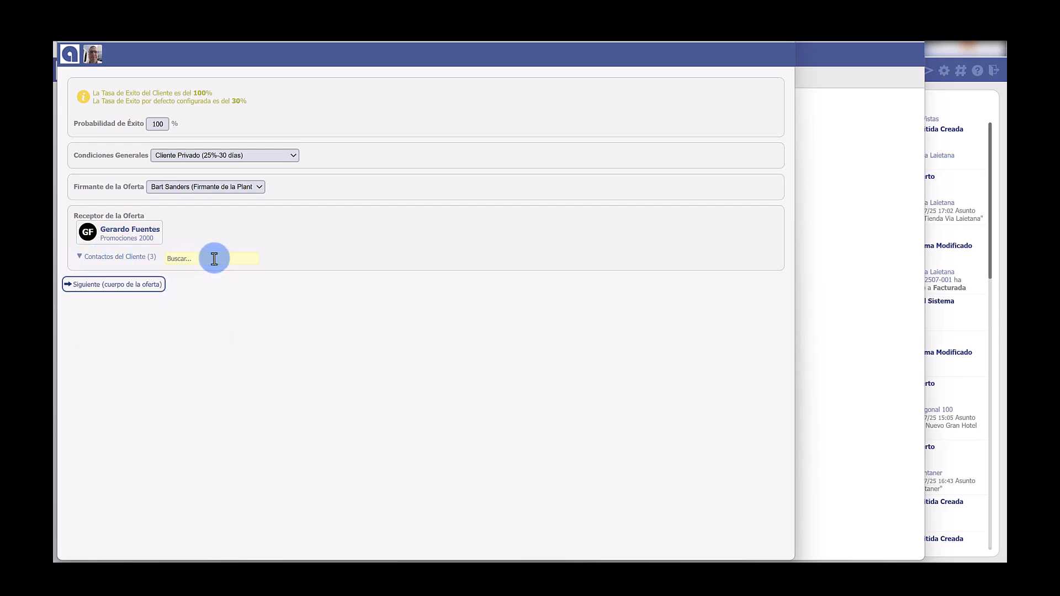
pyautogui.write('fede')
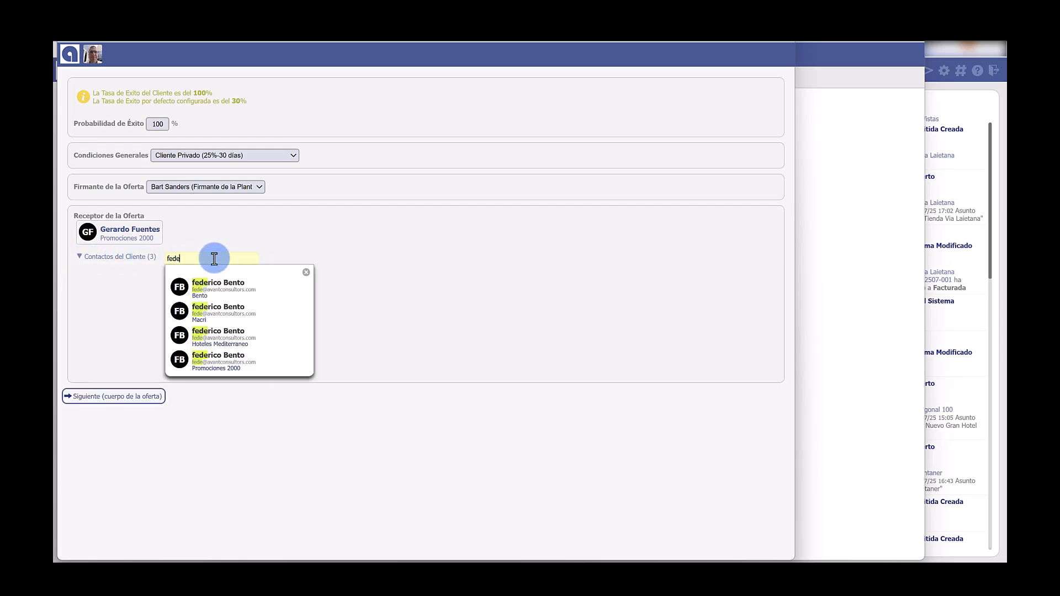
pyautogui.click(263, 291)
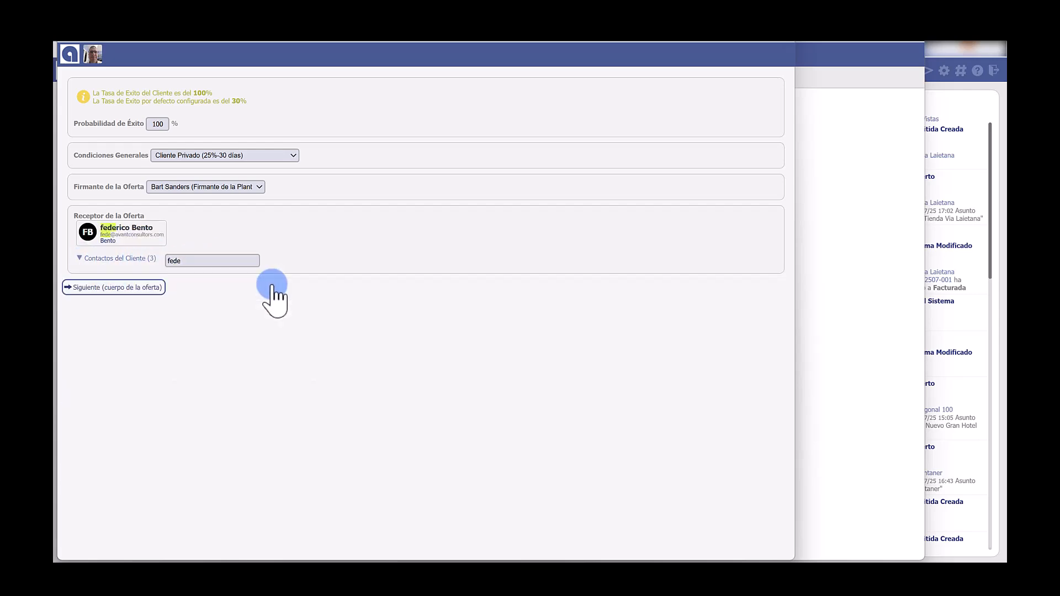
pyautogui.click(137, 291)
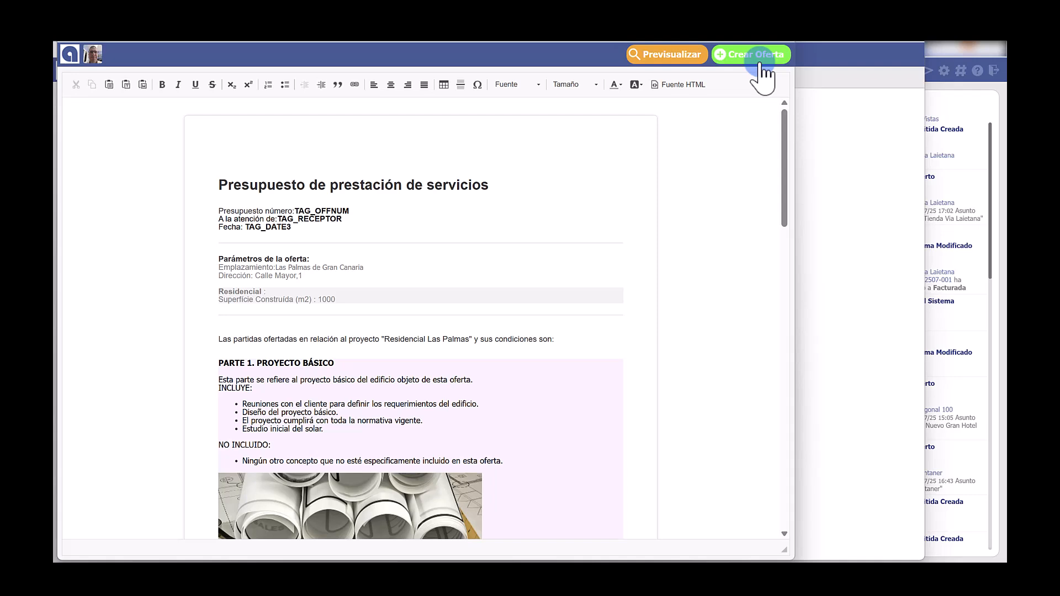
pyautogui.click(752, 55)
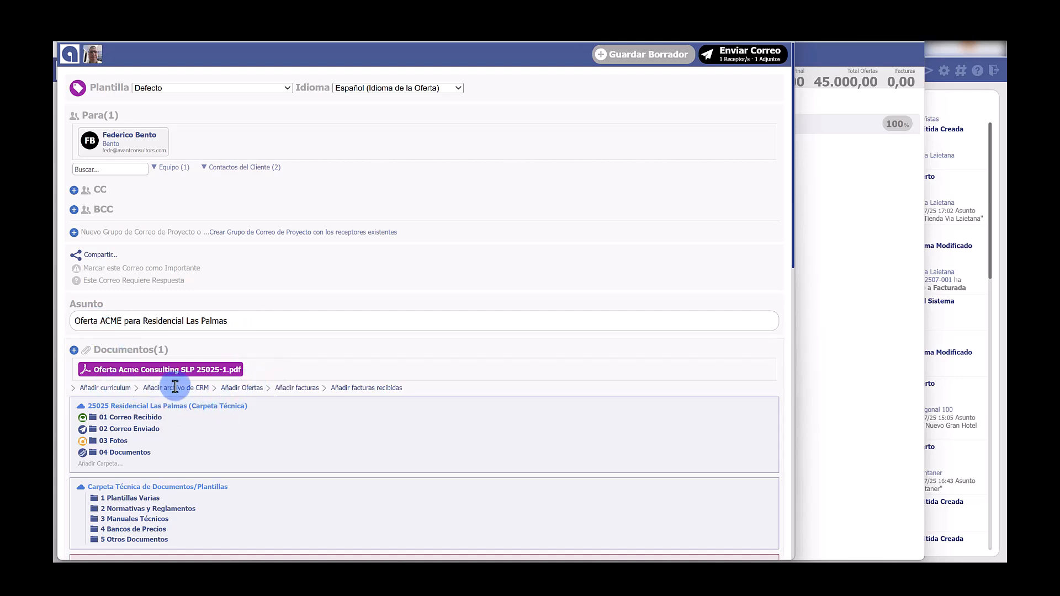
# - Review the offer e-mail's subject, attached document, available project folders and message text
pyautogui.scroll(-1, 160, 376)
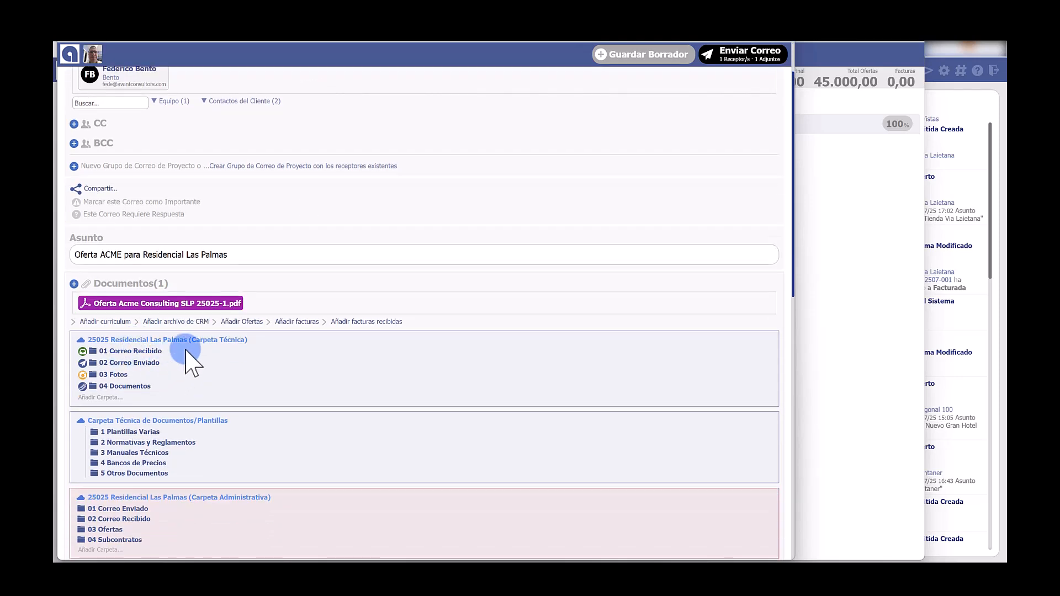
pyautogui.scroll(-6, 188, 359)
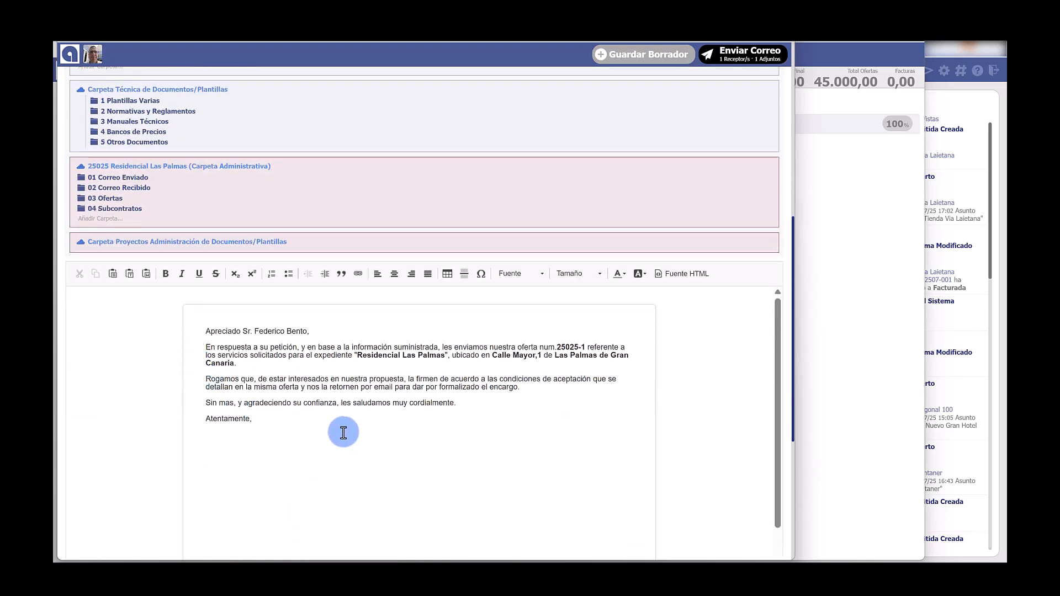
pyautogui.scroll(4, 343, 434)
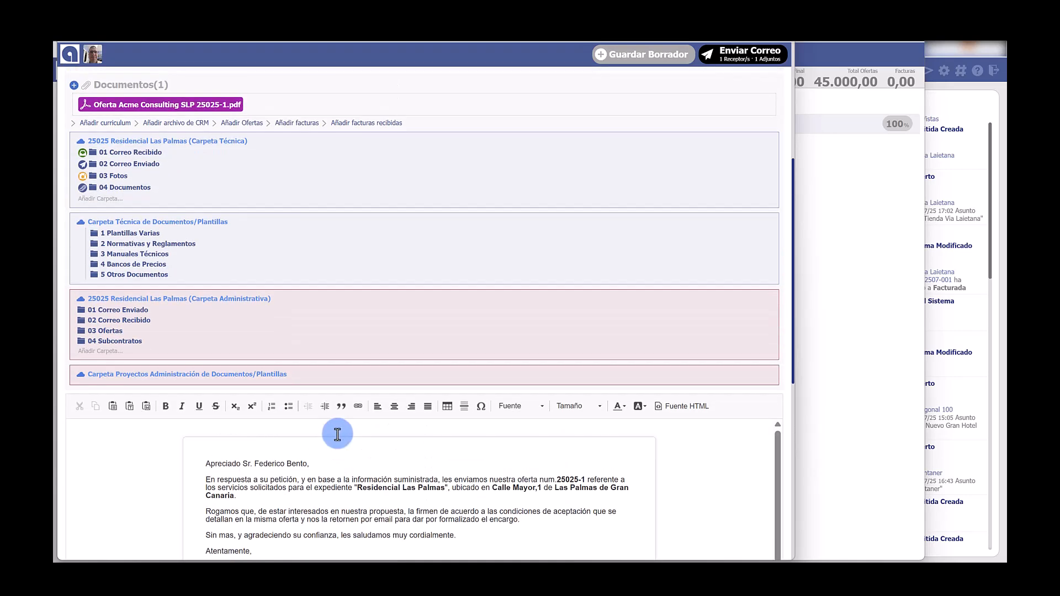
pyautogui.scroll(1, 337, 435)
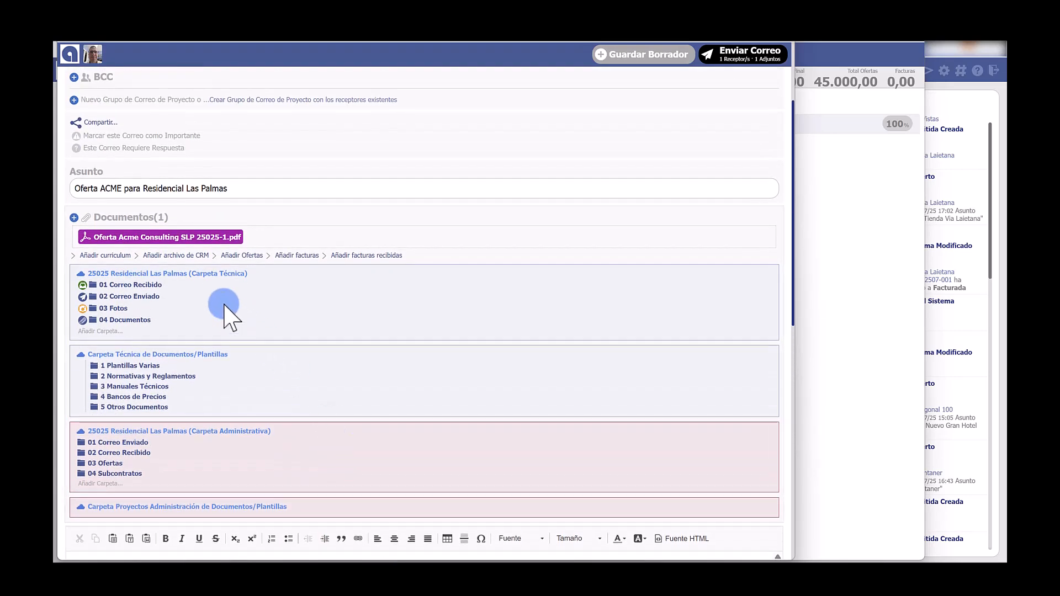
# - Open the attached offer PDF and examine its cover, work descriptions, general conditions, fee table, acceptance block and client data
pyautogui.click(166, 239)
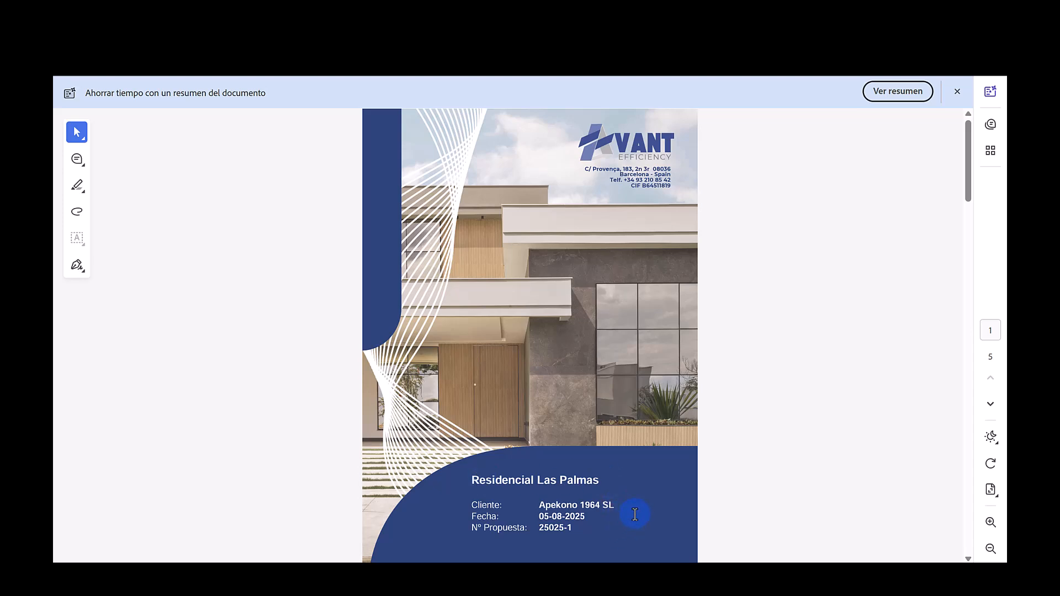
pyautogui.scroll(-5, 635, 515)
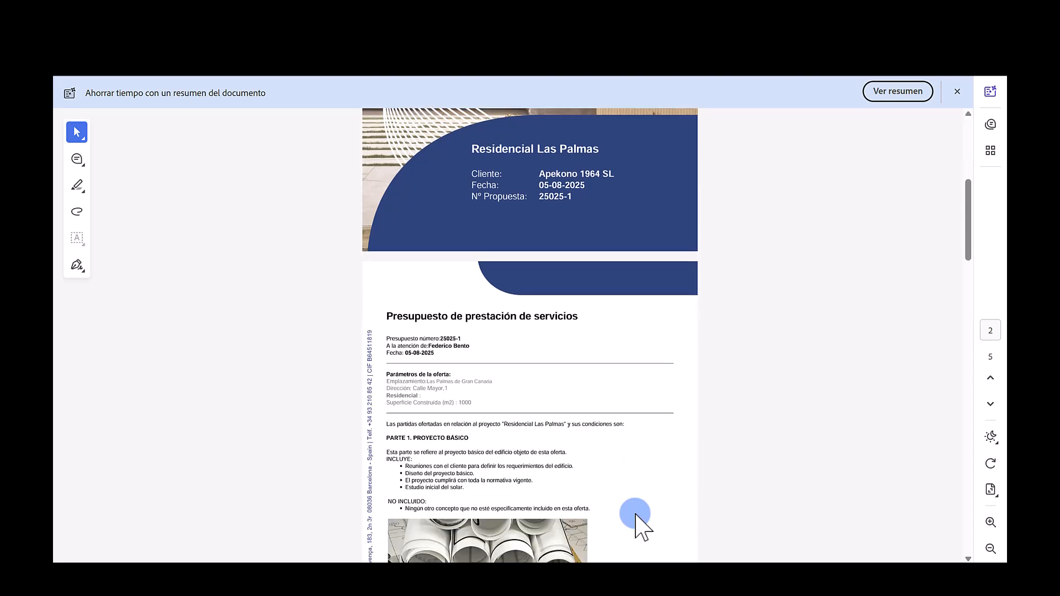
pyautogui.scroll(-1, 635, 516)
pyautogui.scroll(-1, 635, 514)
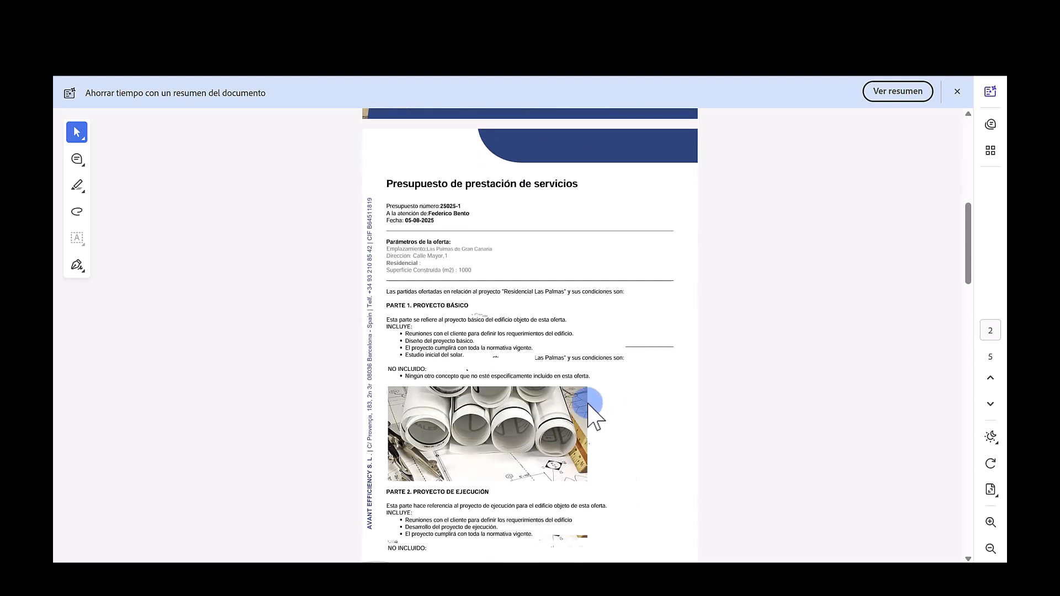
pyautogui.scroll(-1, 463, 236)
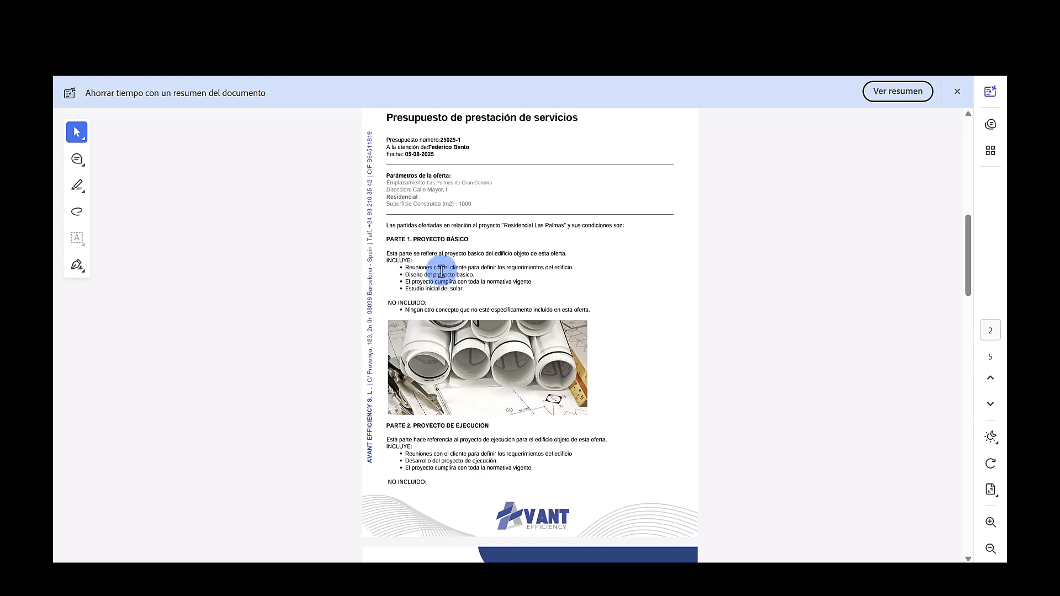
pyautogui.scroll(-1, 415, 229)
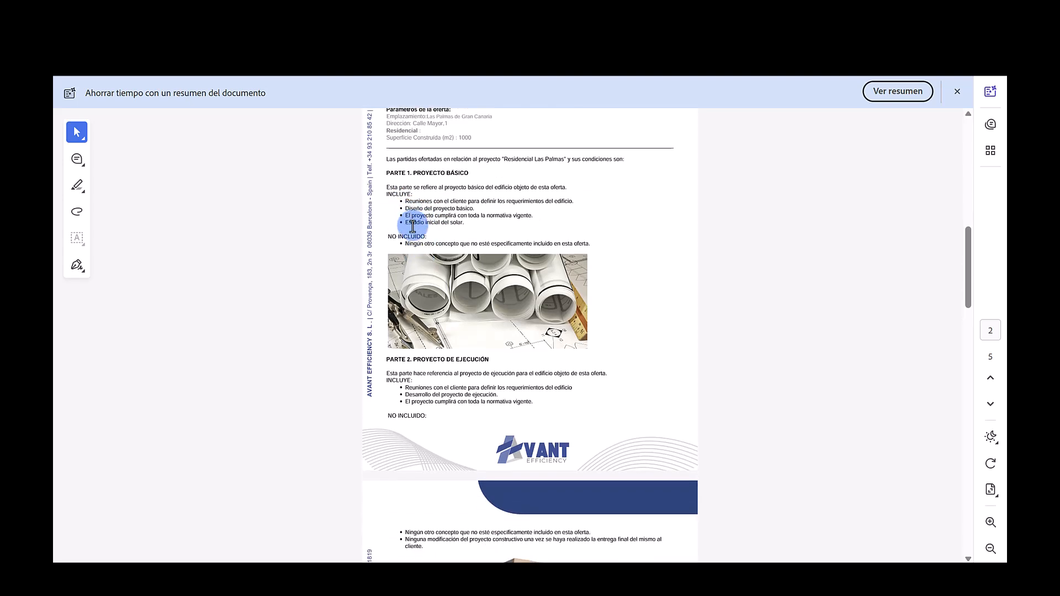
pyautogui.scroll(-2, 412, 225)
pyautogui.scroll(-5, 415, 232)
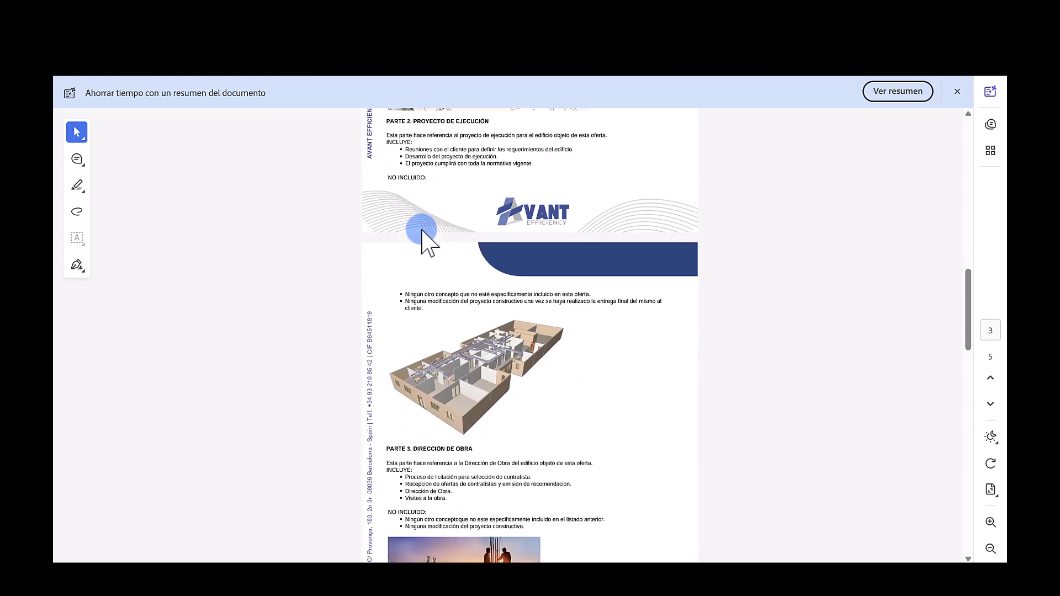
pyautogui.scroll(-2, 424, 241)
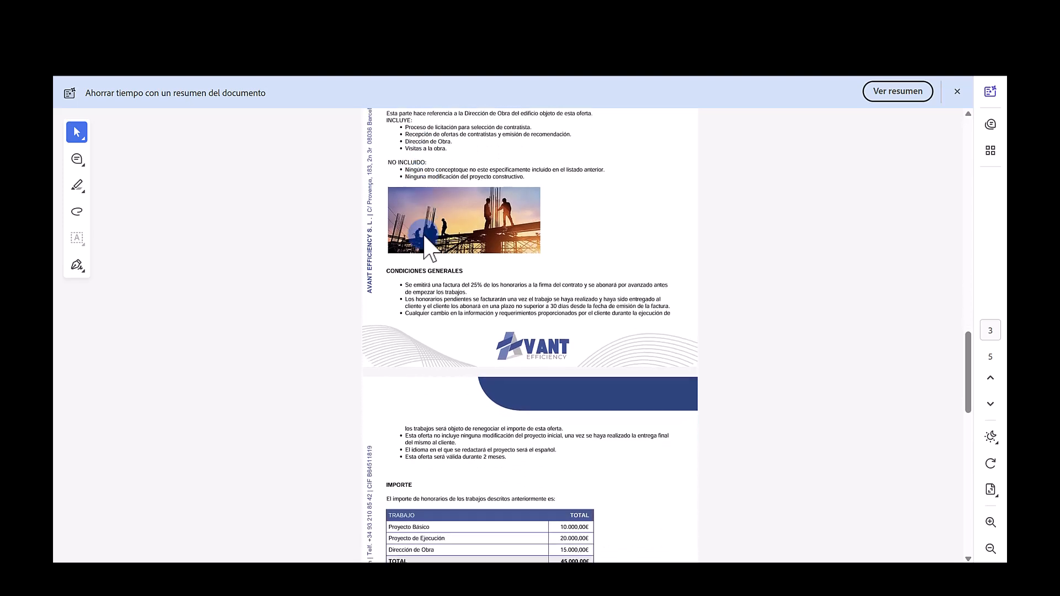
pyautogui.scroll(-1, 463, 285)
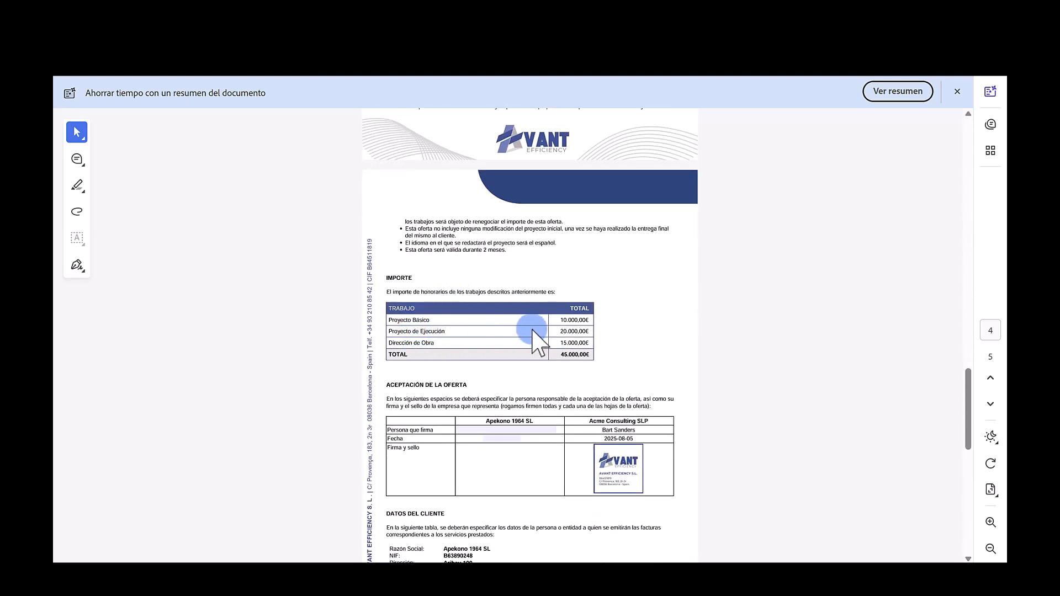
pyautogui.scroll(-1, 571, 342)
pyautogui.scroll(-1, 572, 342)
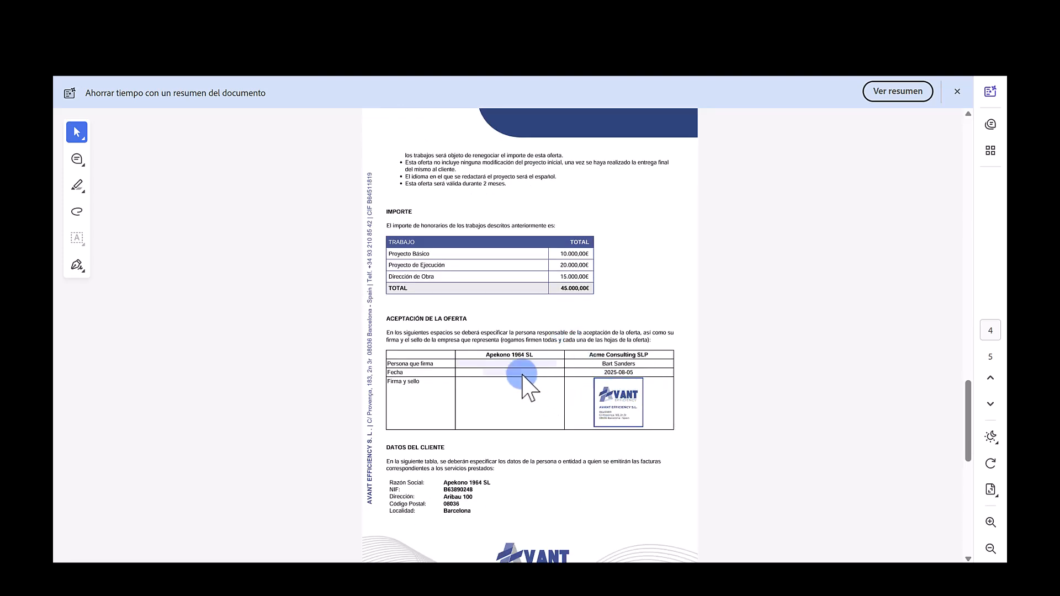
pyautogui.scroll(-1, 508, 400)
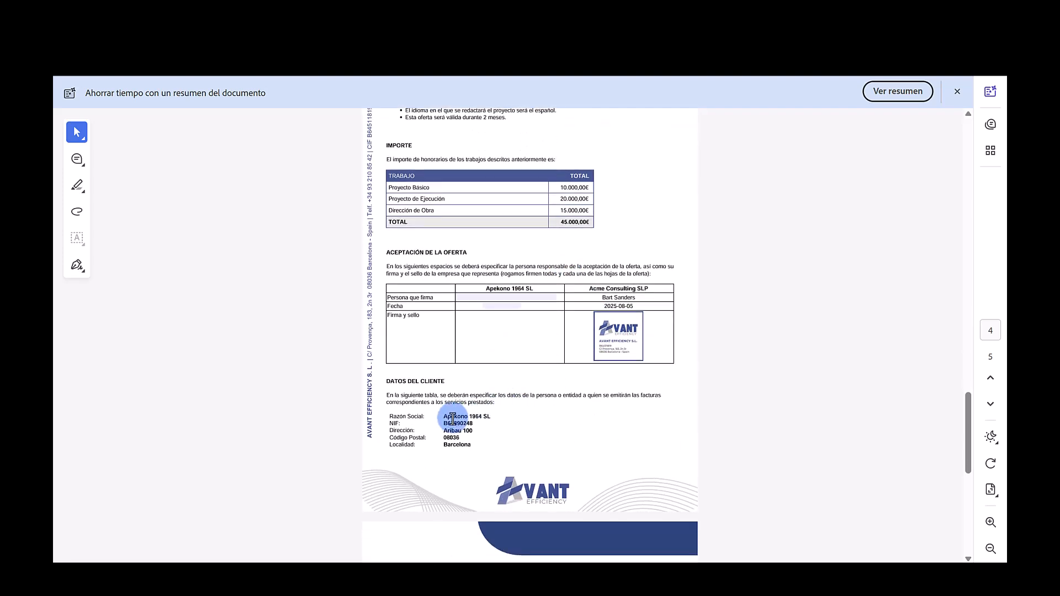
pyautogui.scroll(1, 448, 453)
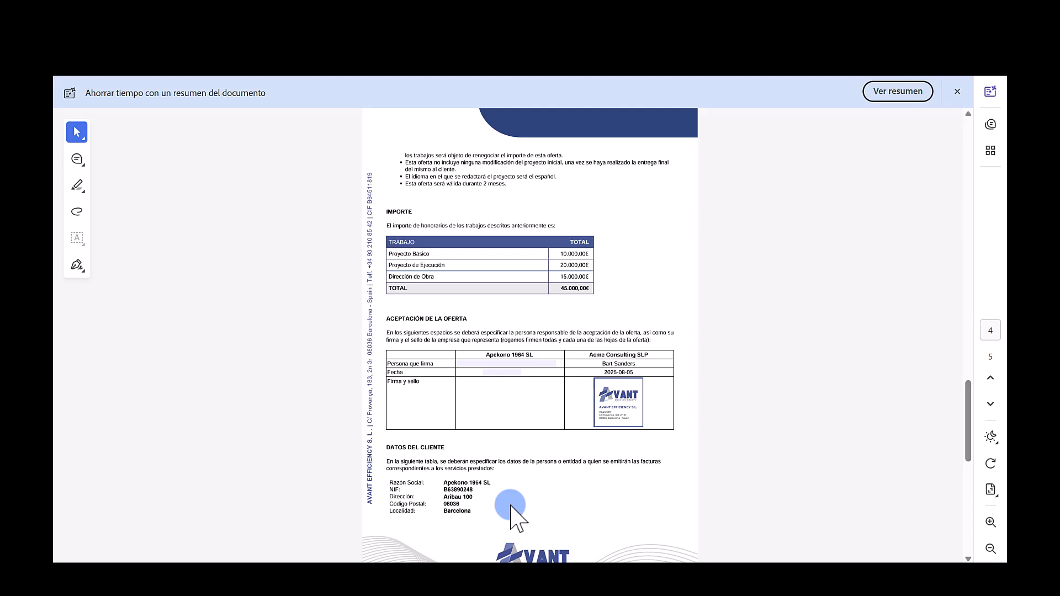
pyautogui.scroll(3, 508, 505)
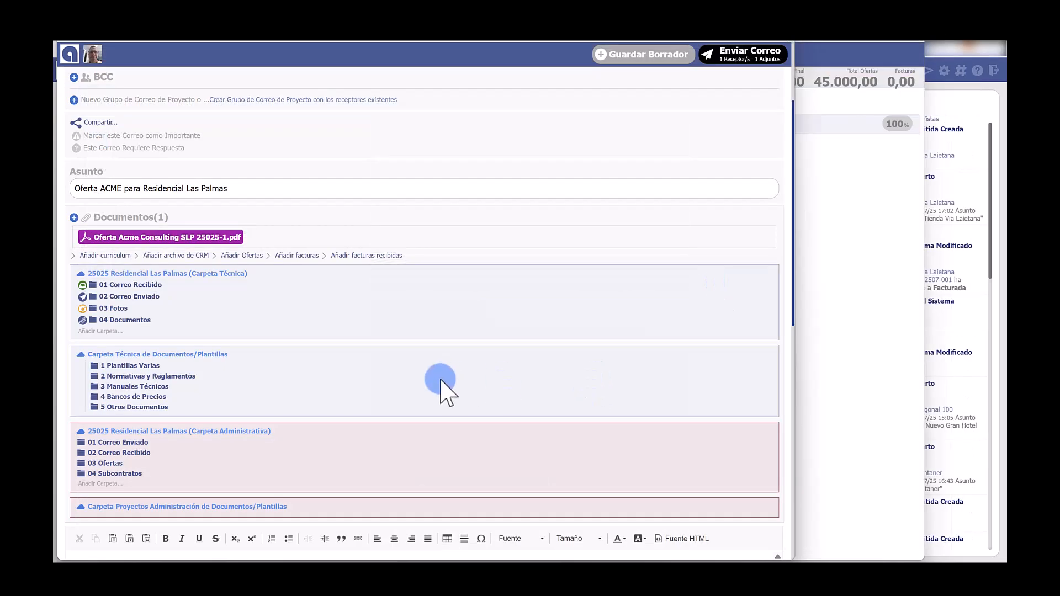
# - Send the offer e-mail with the attached PDF to its recipient
pyautogui.click(741, 62)
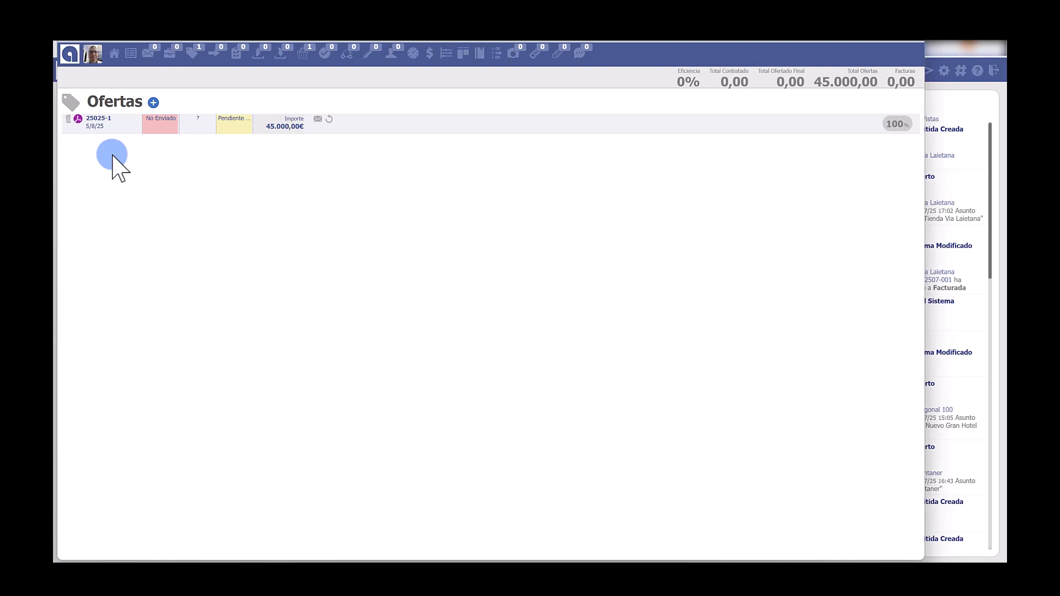
# - Set the status of offer 25025-1 to Aceptada and change the project's status to En Curso
pyautogui.click(191, 54)
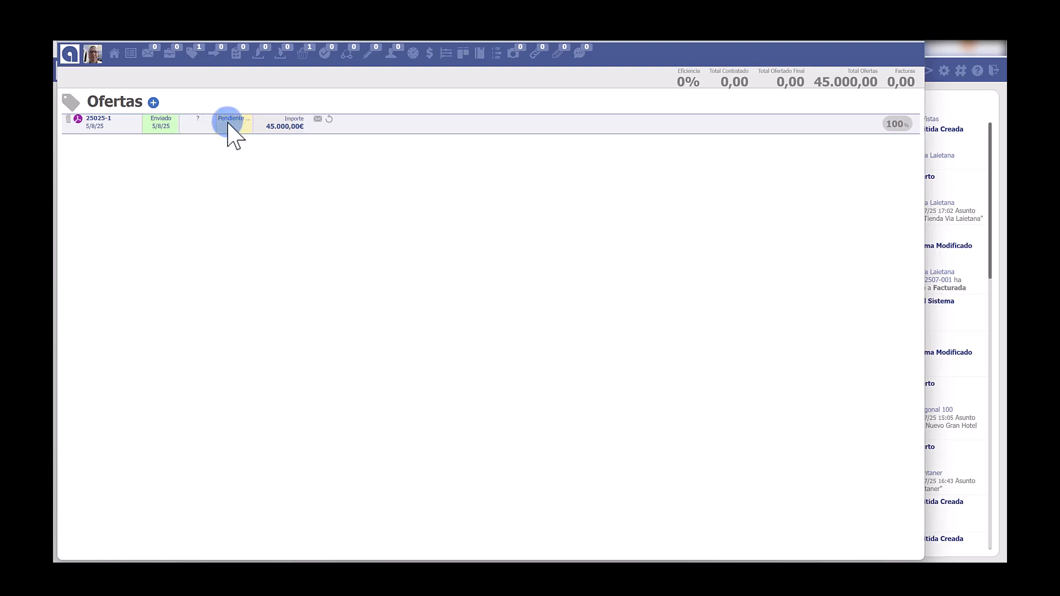
pyautogui.click(99, 119)
pyautogui.click(264, 150)
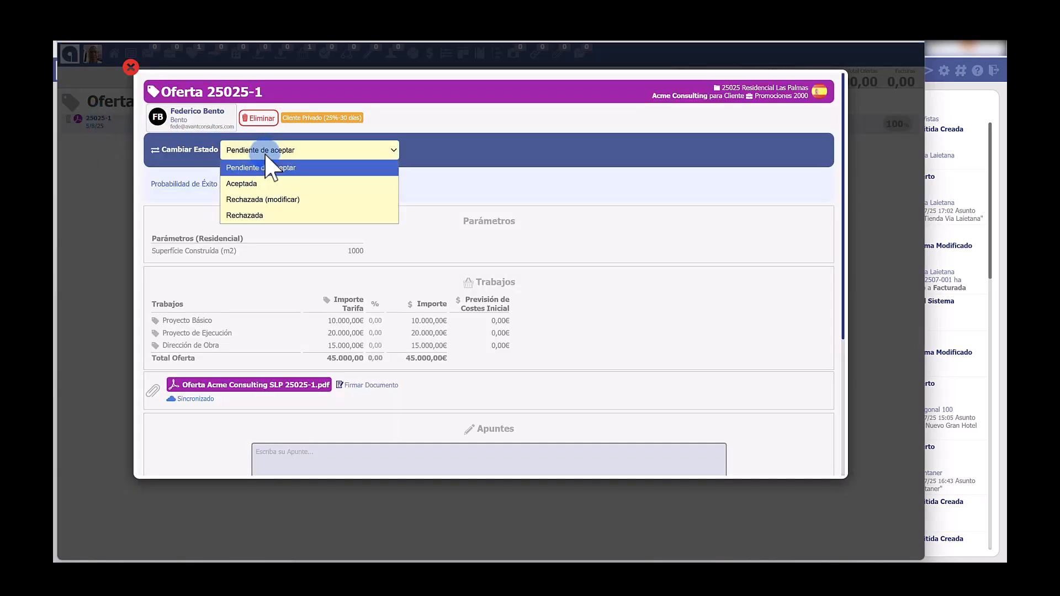
pyautogui.click(254, 182)
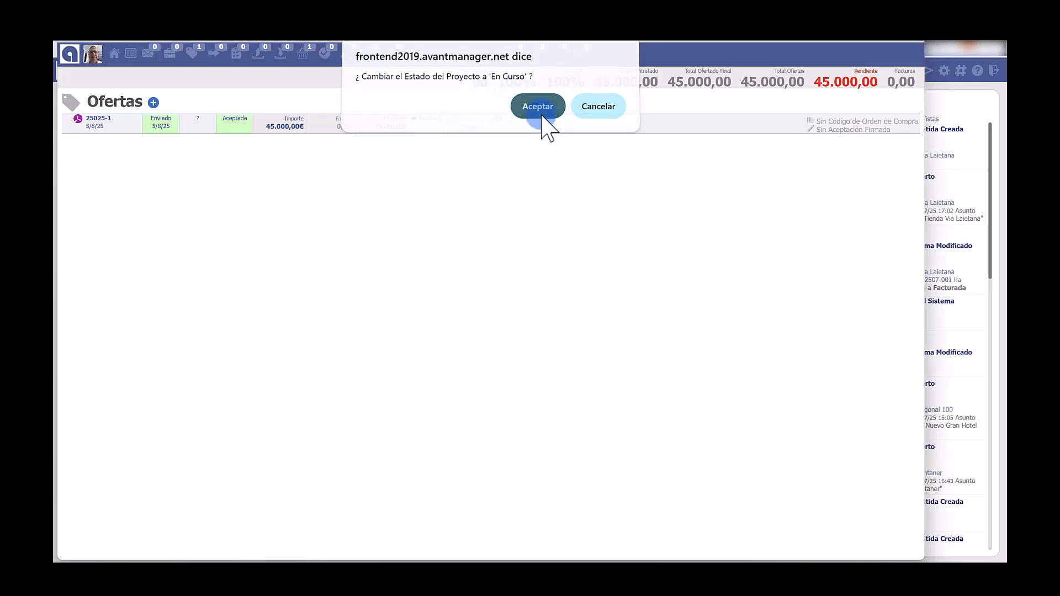
pyautogui.click(539, 112)
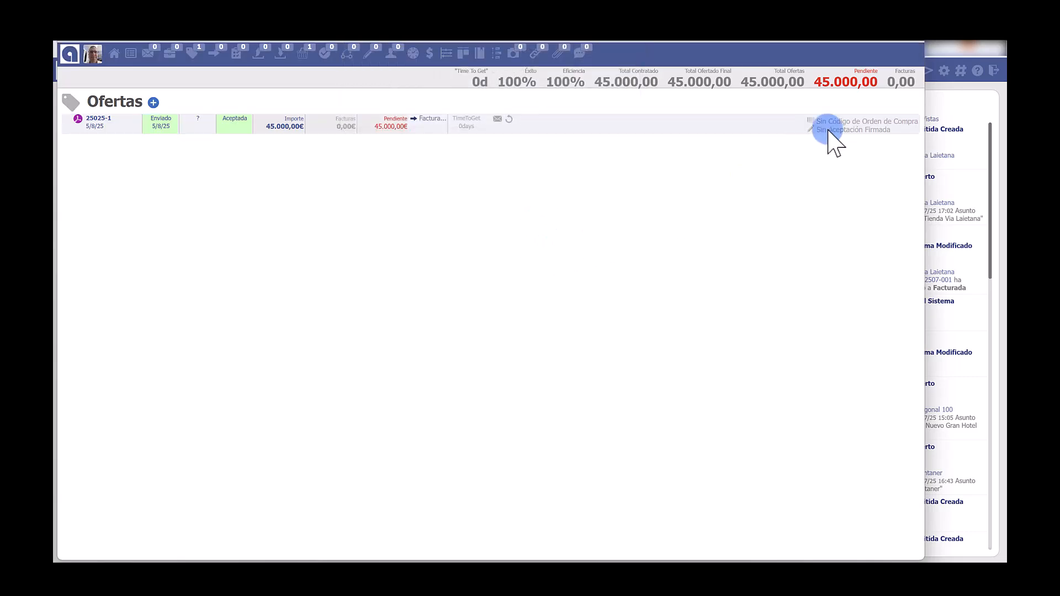
# - Leave the project window and reopen Residencial Las Palmas from the projects with status En Curso
pyautogui.click(913, 23)
pyautogui.click(453, 221)
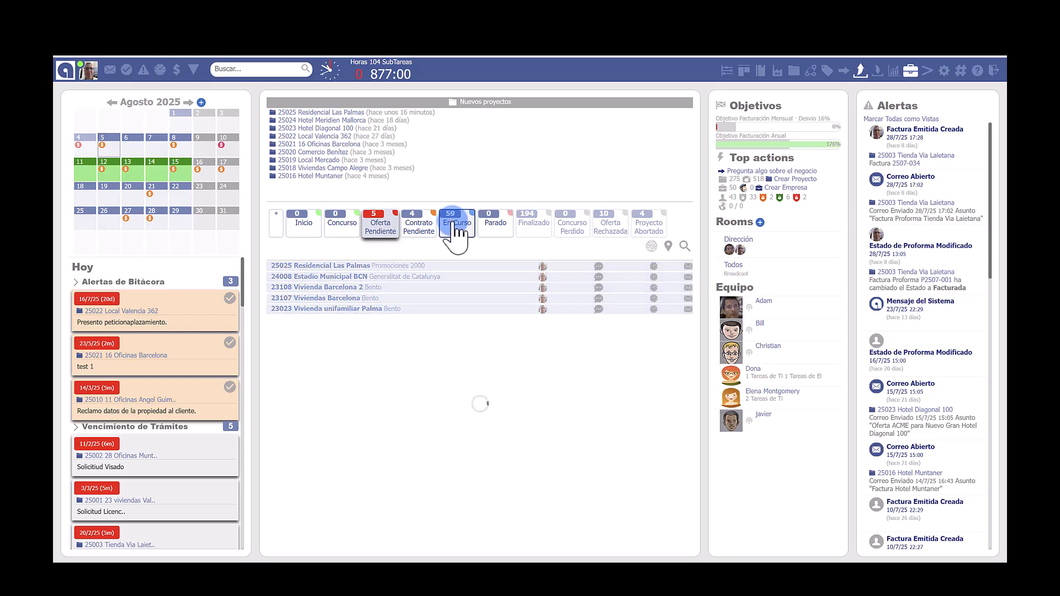
pyautogui.click(327, 270)
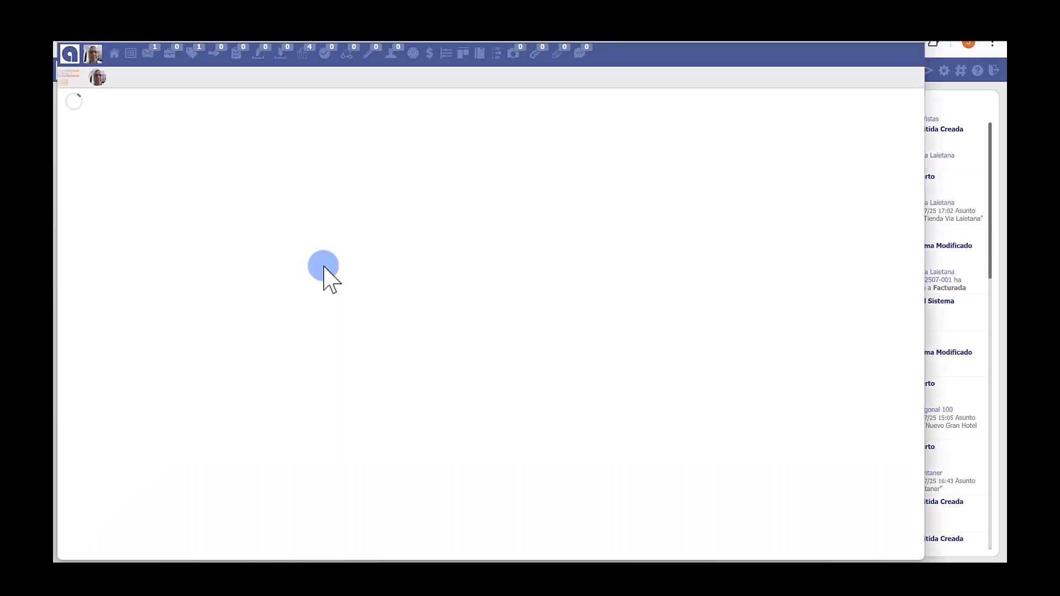
# - Start a new subcontract for the project and set Ingeniería XXI as its supplier
pyautogui.click(215, 55)
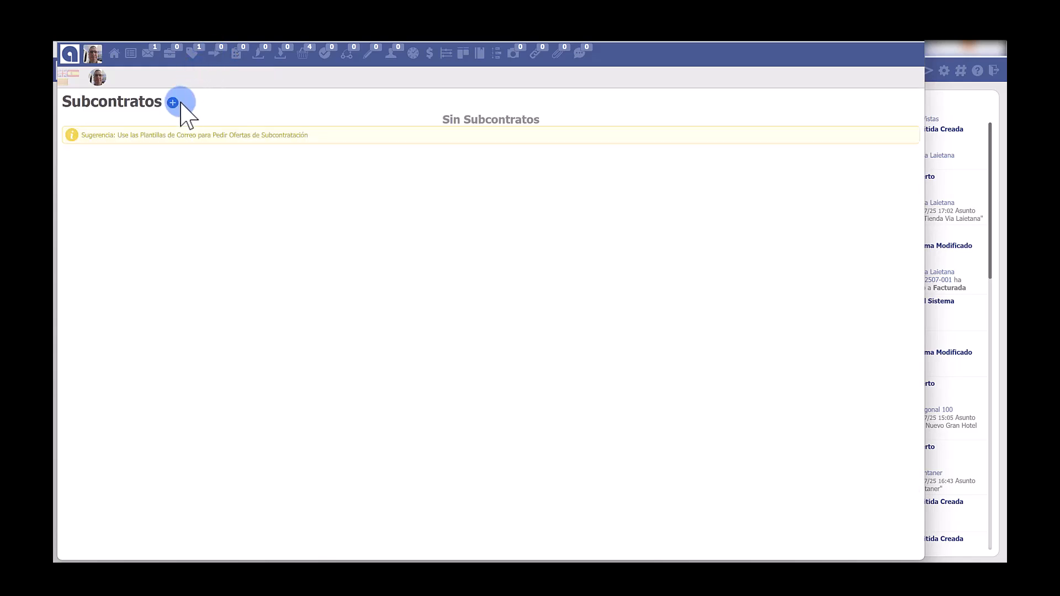
pyautogui.click(173, 102)
pyautogui.click(155, 109)
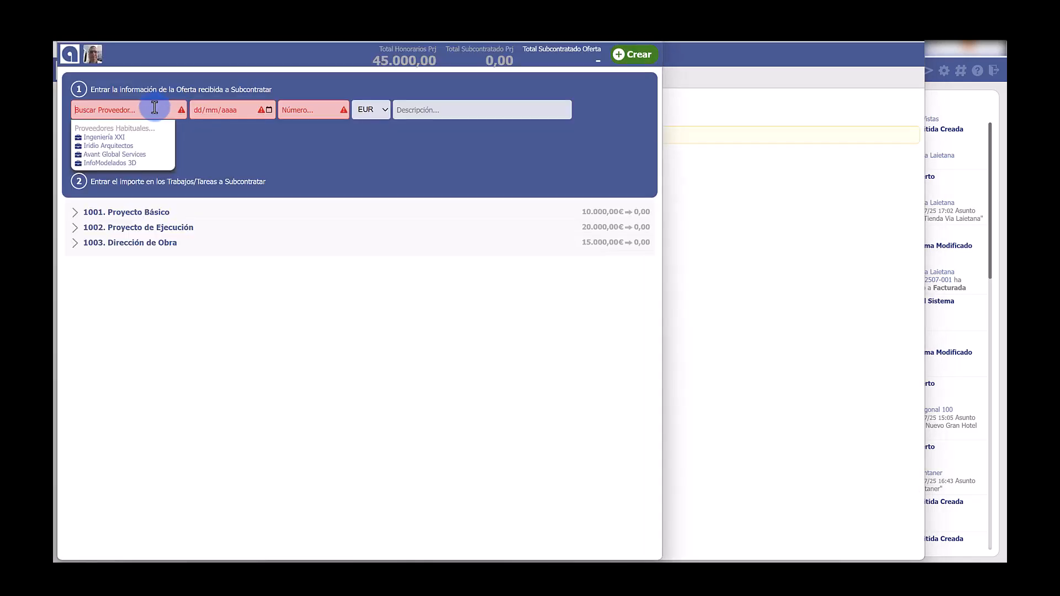
pyautogui.write('i')
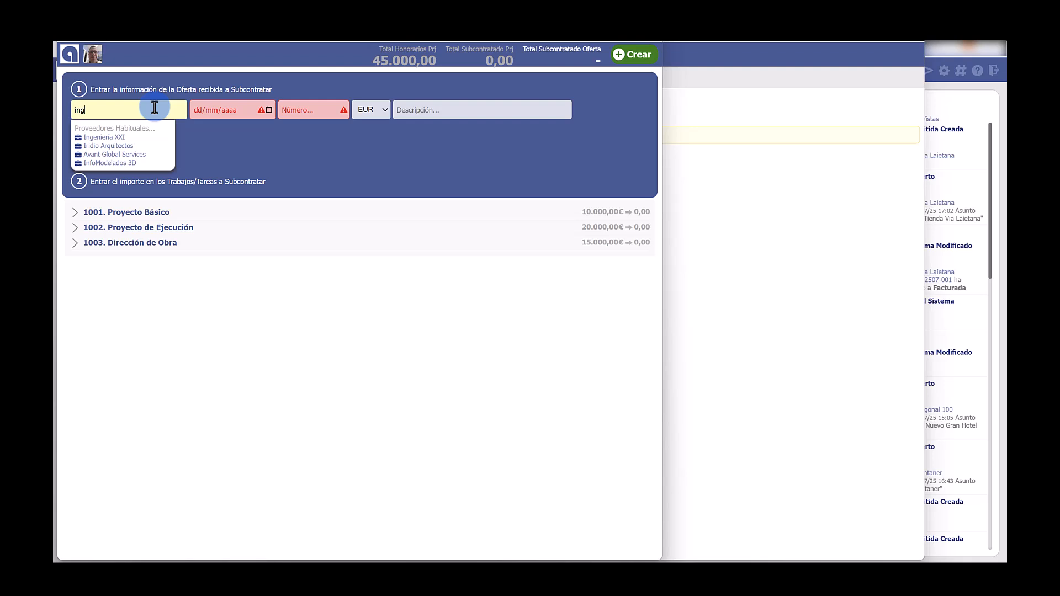
pyautogui.write('ng')
pyautogui.click(105, 137)
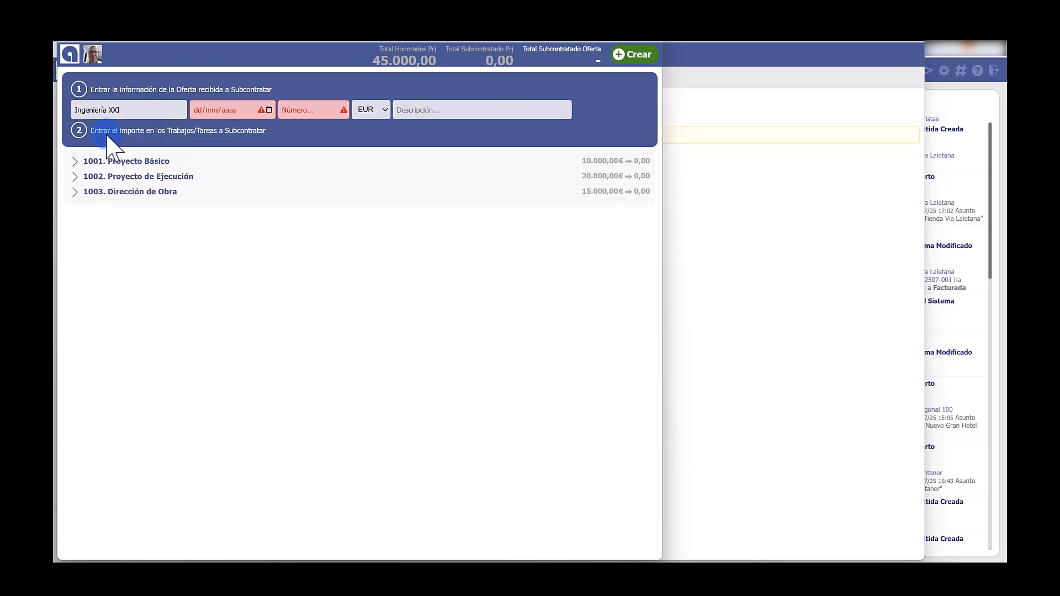
# - Date the supplier's offer 04/08/2025, enter its offer number and describe it as "Proyecto instalaciones"
pyautogui.click(269, 109)
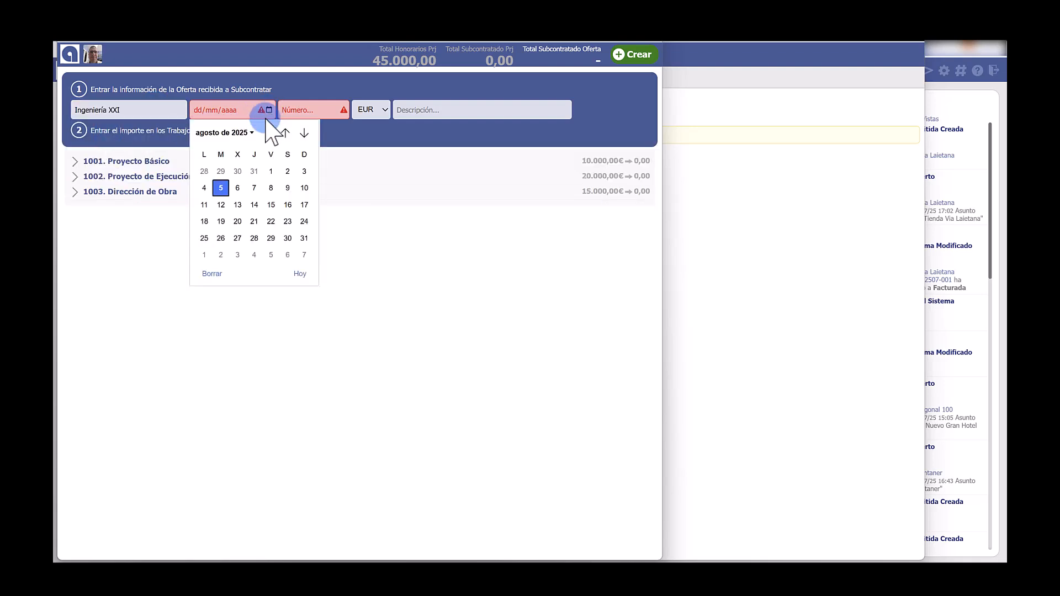
pyautogui.click(204, 187)
pyautogui.click(300, 110)
pyautogui.write('3627823')
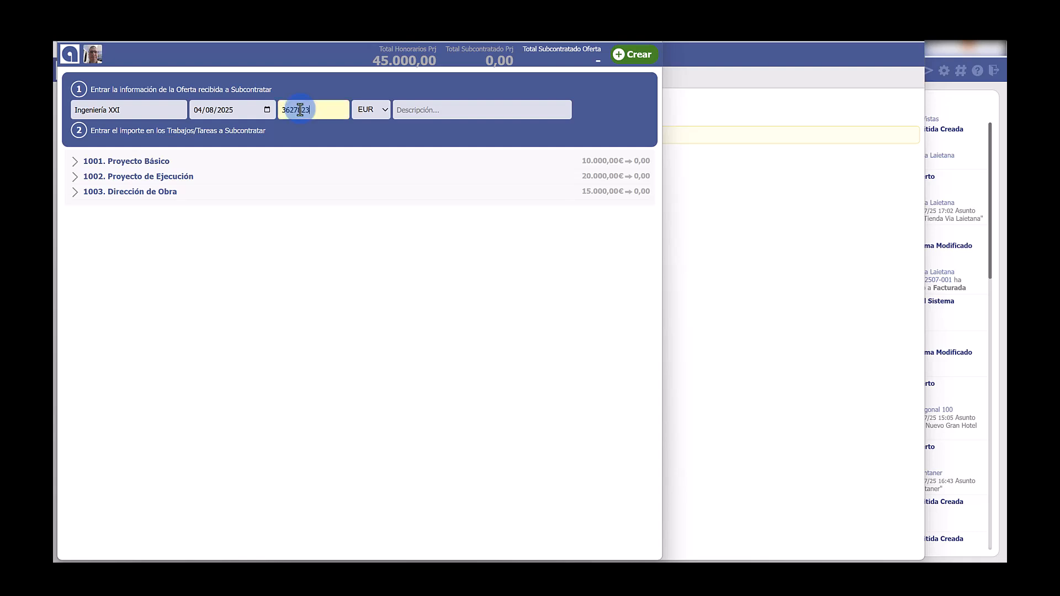
pyautogui.click(432, 109)
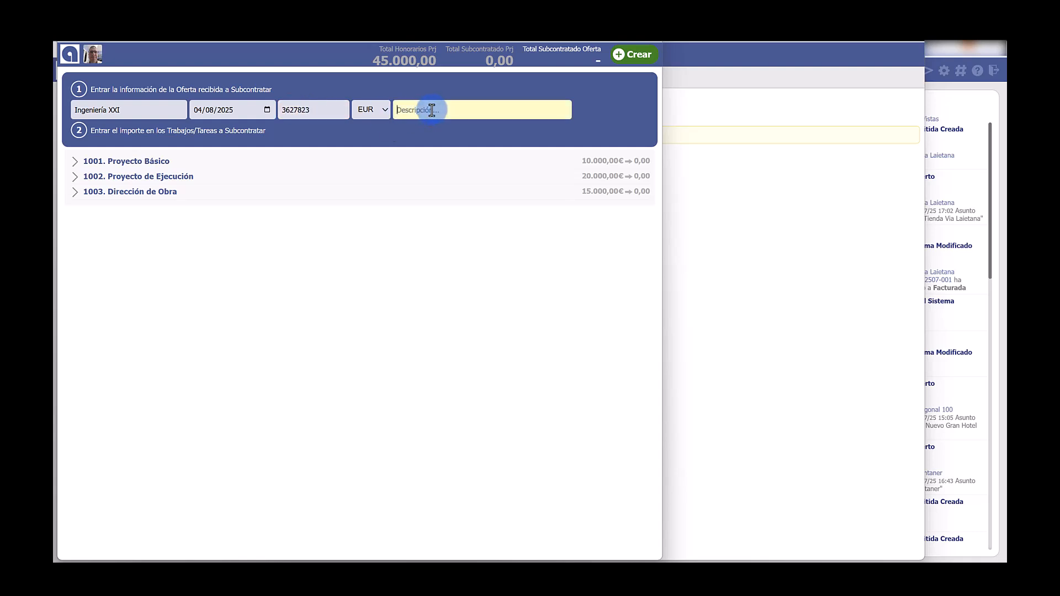
pyautogui.write('Proyecto instalaciones')
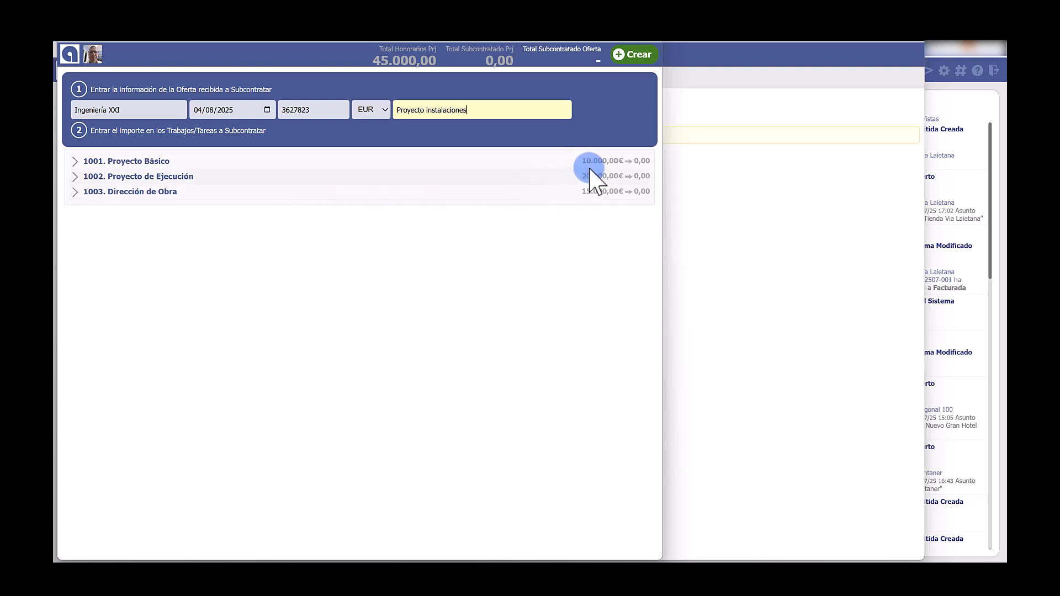
# - Assign 1000 to the Planos task of Proyecto de Ejecución, create the subcontract without attaching a PDF, and reload the project's subcontracts
pyautogui.click(76, 176)
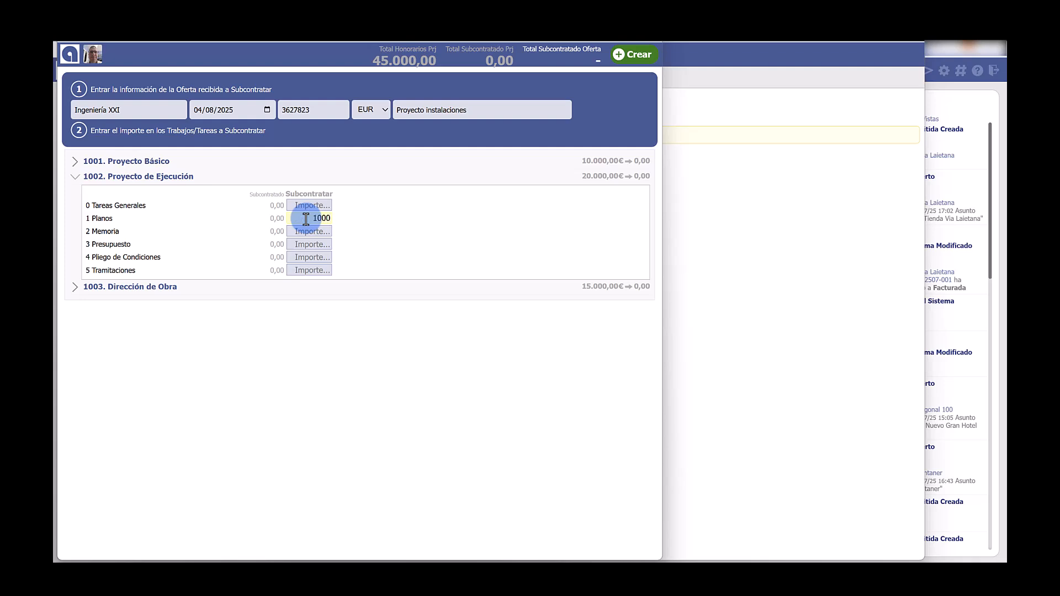
pyautogui.click(351, 382)
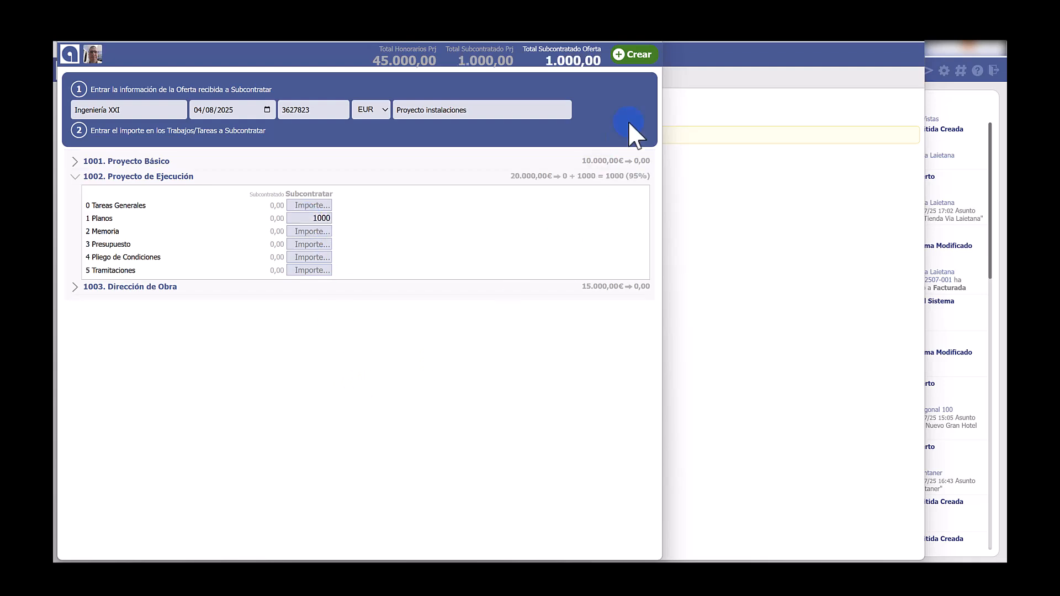
pyautogui.click(642, 56)
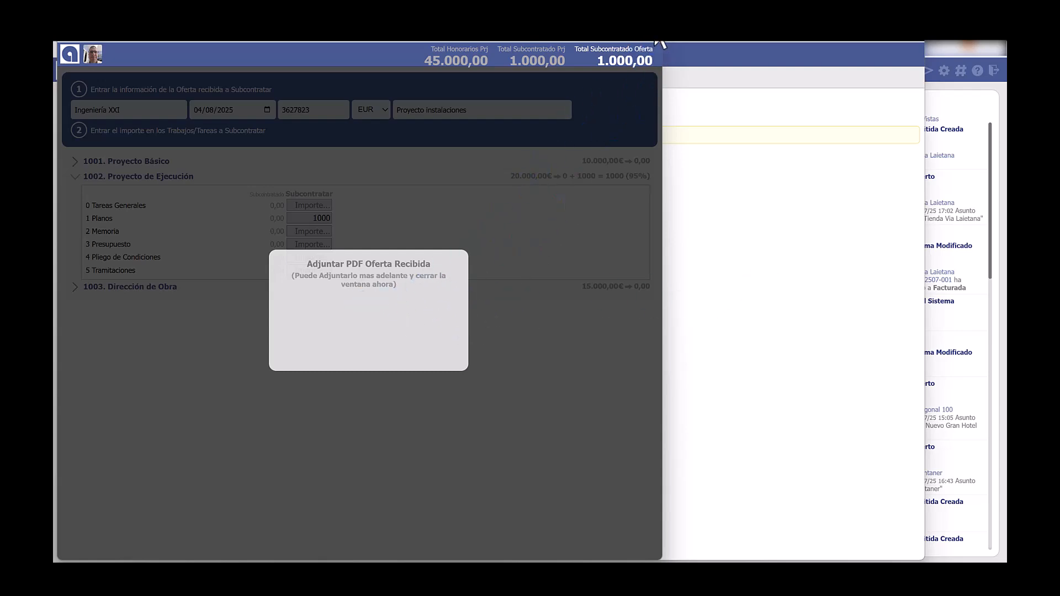
pyautogui.press('Escape')
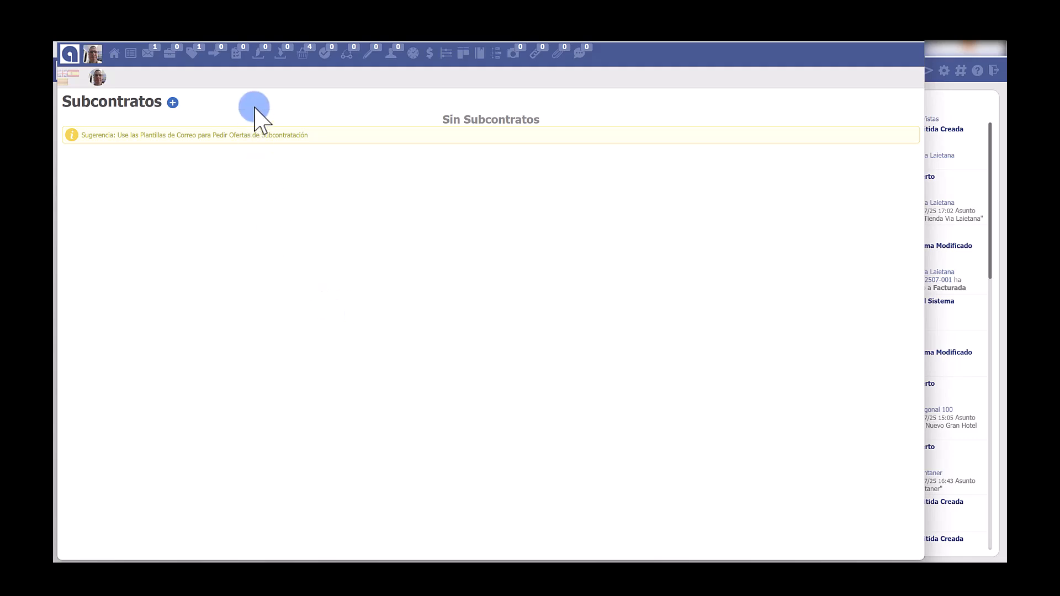
pyautogui.click(212, 65)
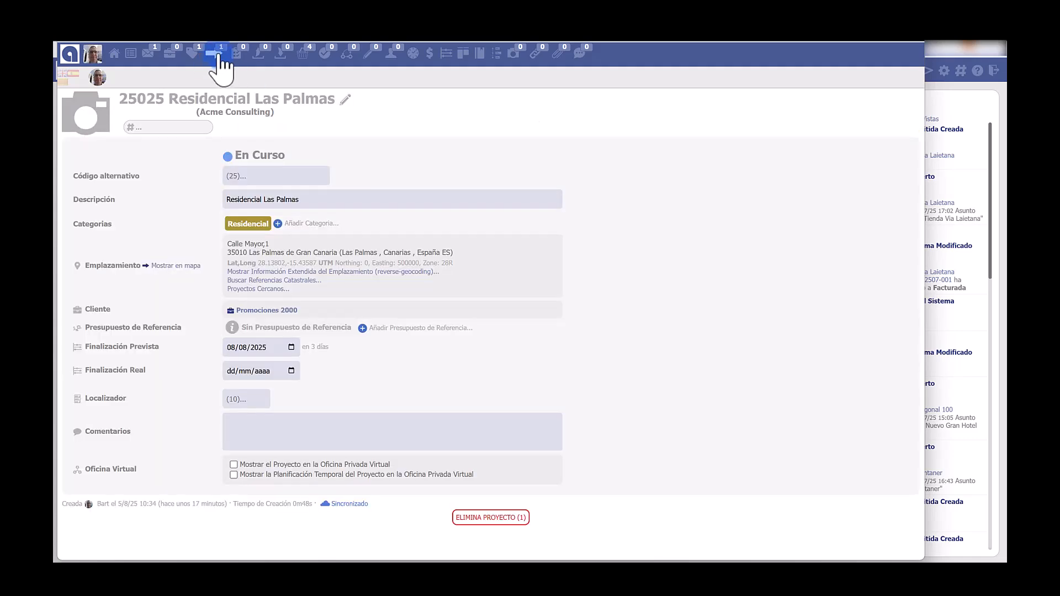
pyautogui.click(215, 57)
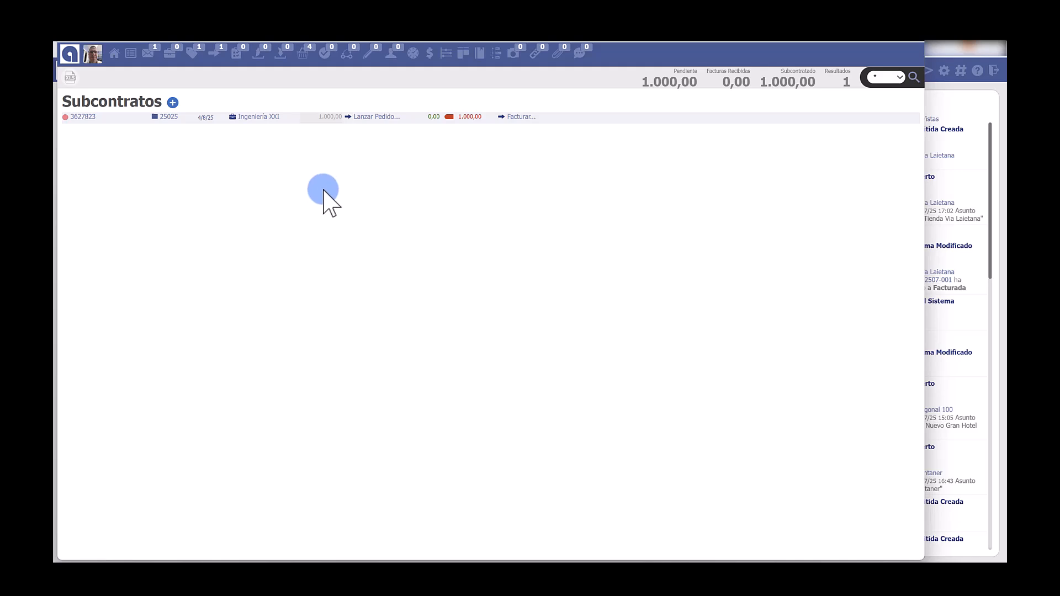
# - Start an invoice from accepted offer 25025-1 and set the issuing company to Avant Efficiency (Veri*Factu)
pyautogui.click(193, 54)
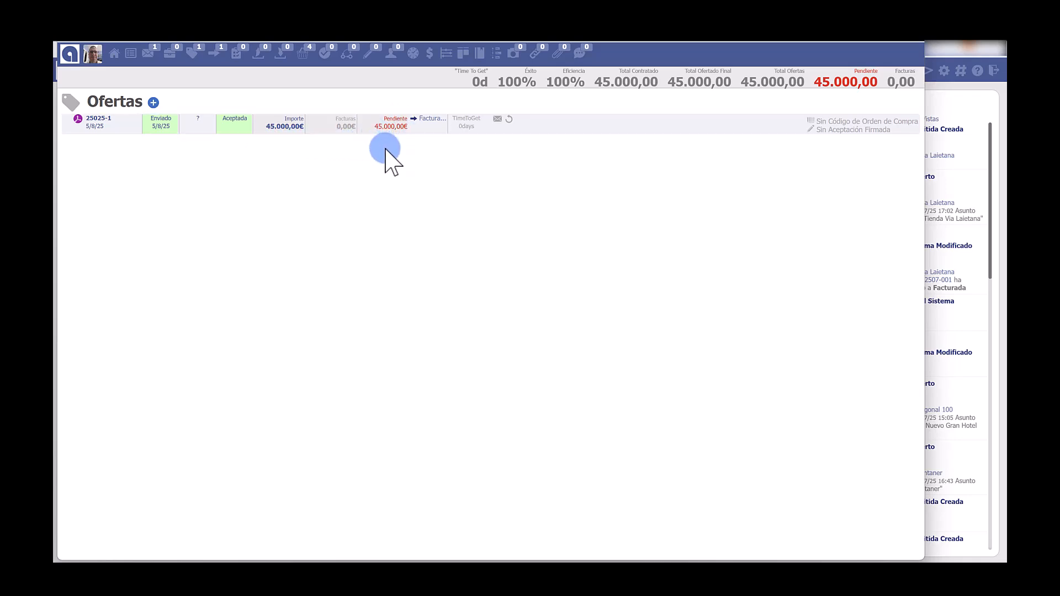
pyautogui.click(433, 120)
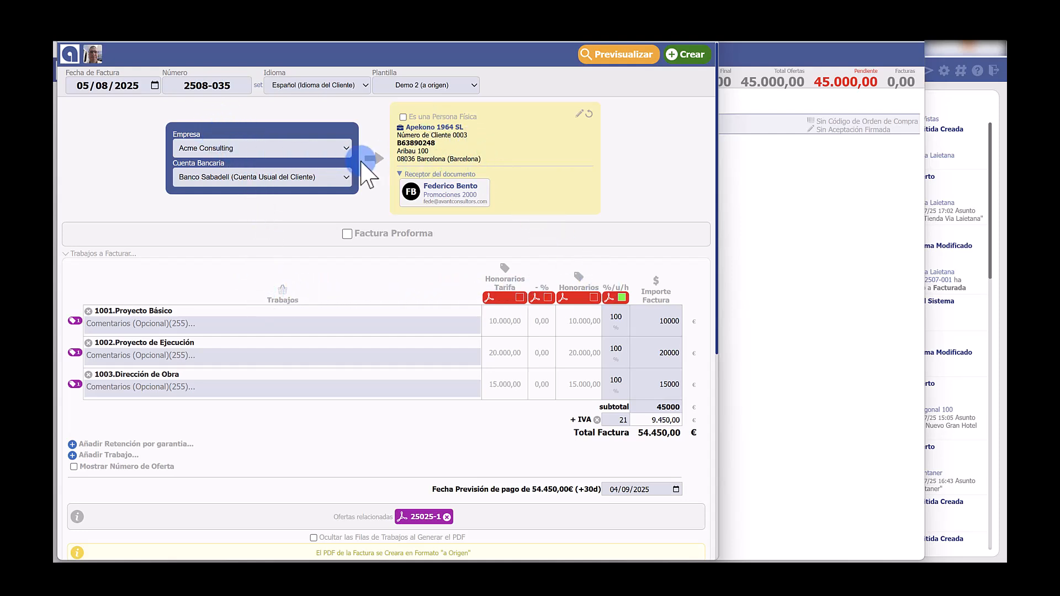
pyautogui.click(331, 148)
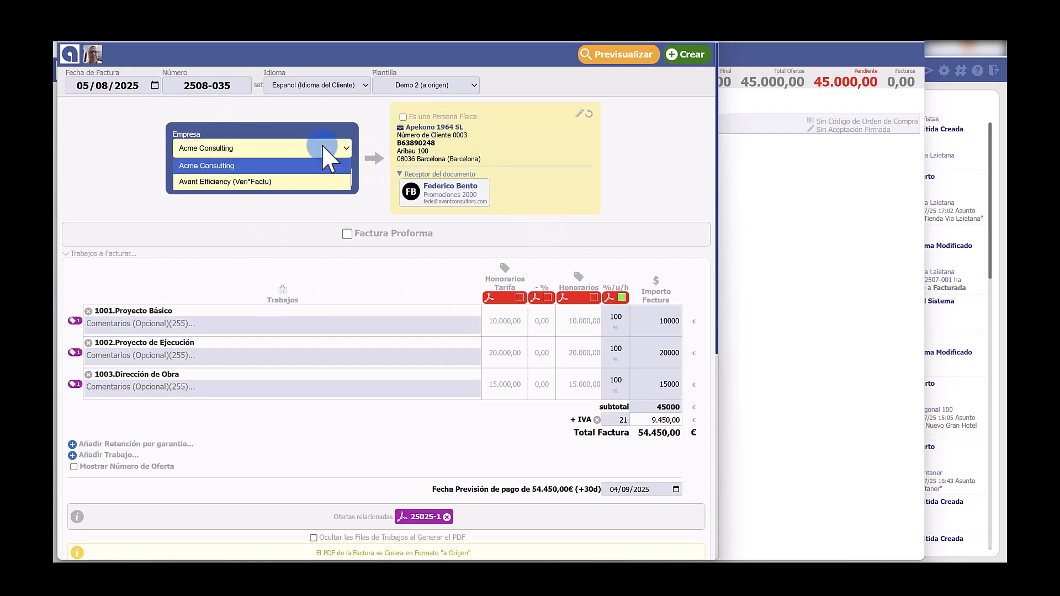
pyautogui.click(279, 182)
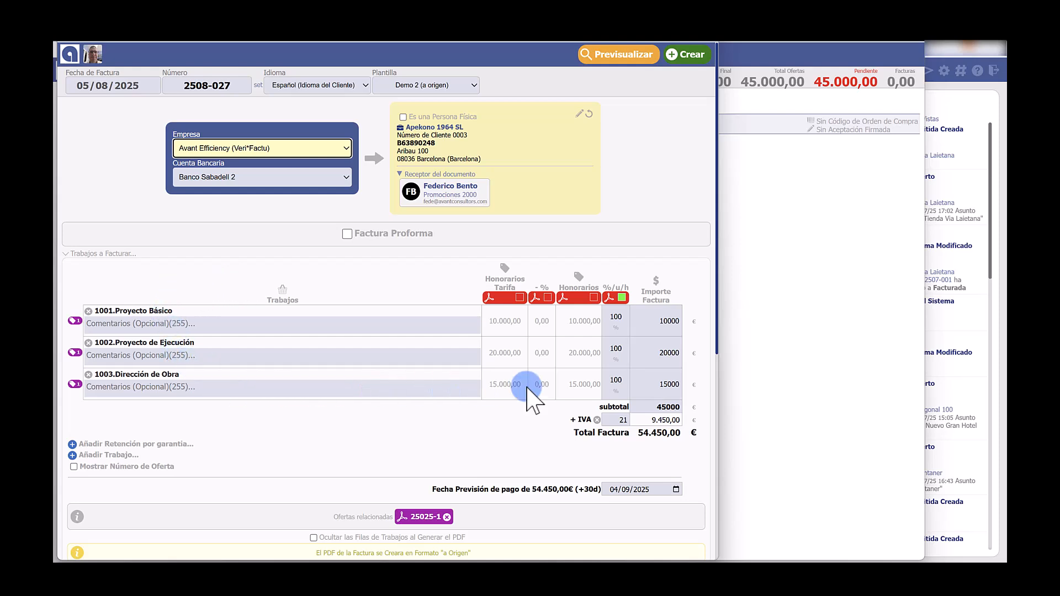
# - Bill only 30% of Proyecto Básico, removing Proyecto de Ejecución and Dirección de Obra, and create the invoice
pyautogui.click(615, 317)
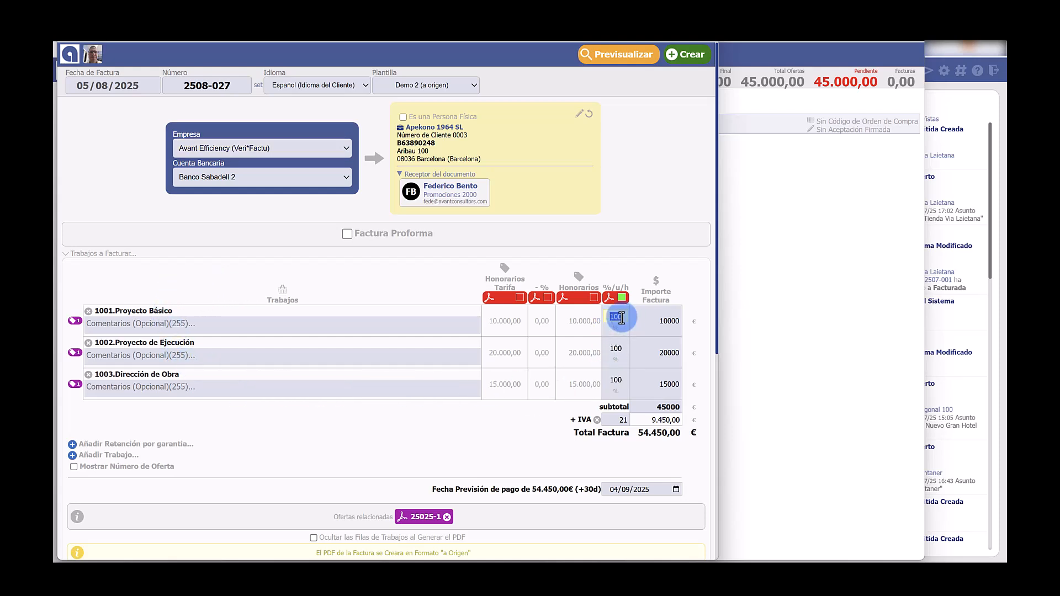
pyautogui.click(655, 242)
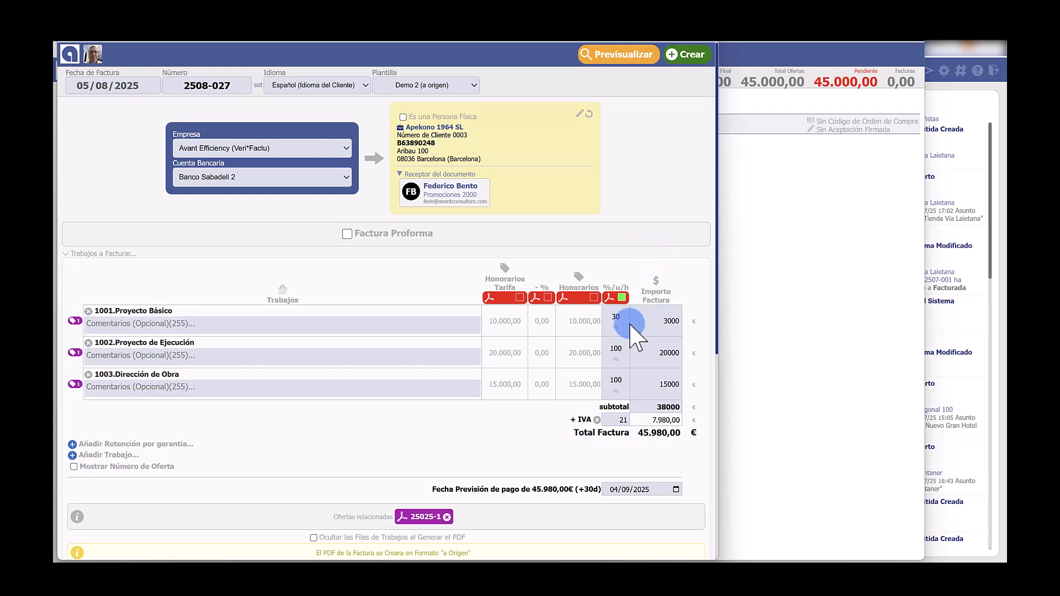
pyautogui.click(88, 343)
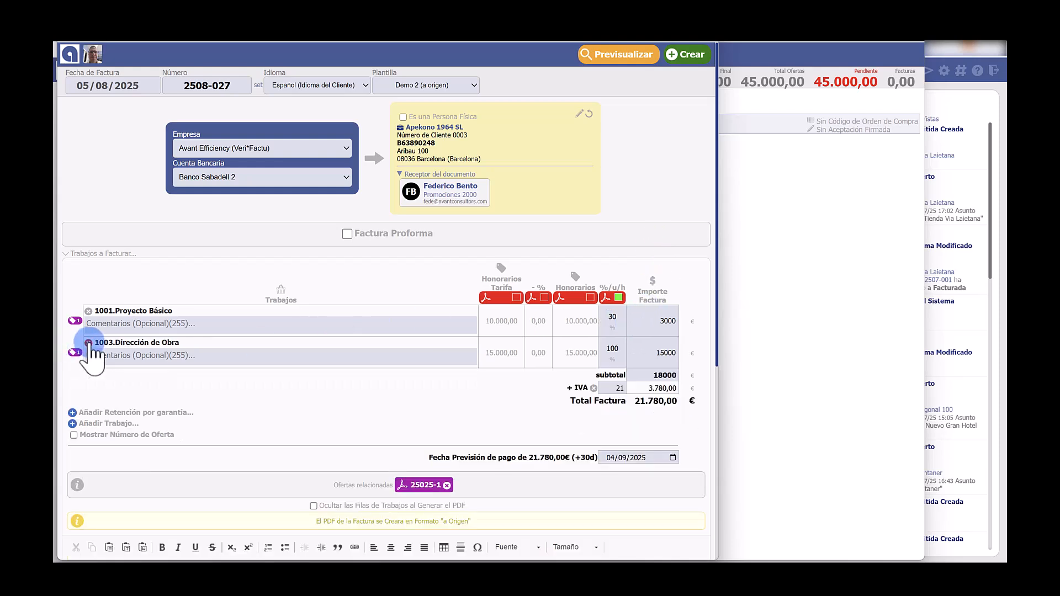
pyautogui.click(88, 343)
pyautogui.click(688, 55)
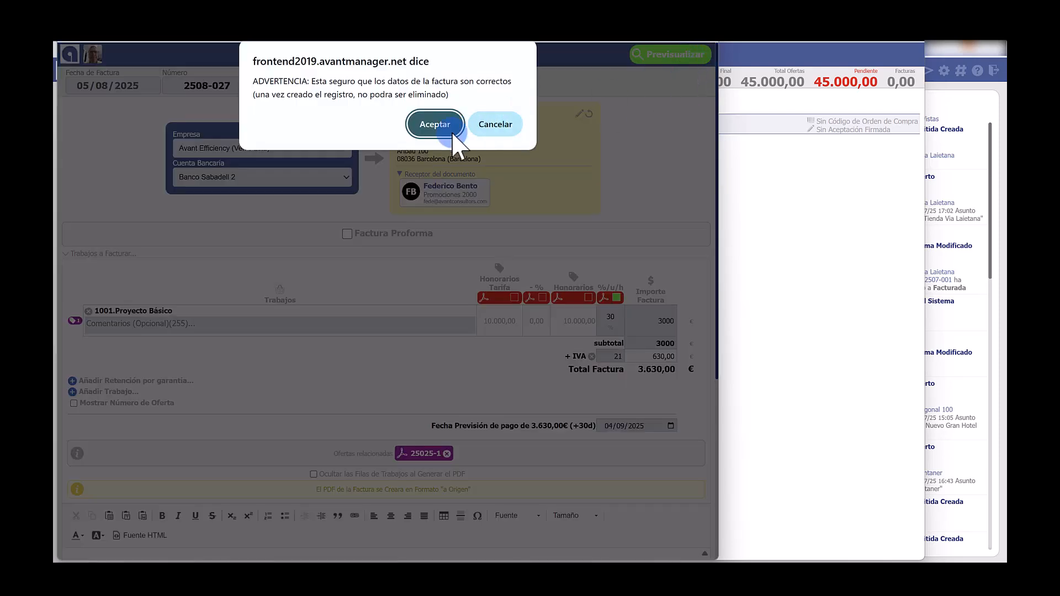
pyautogui.click(434, 128)
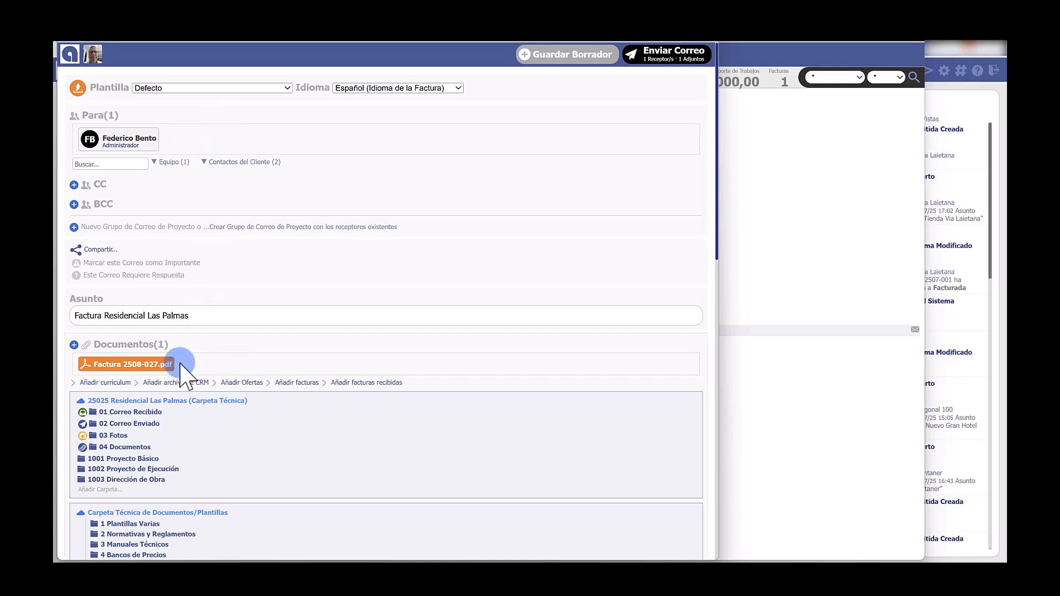
# - Examine the attached invoice PDF and review the invoice e-mail's folders, message text and recipient
pyautogui.click(156, 367)
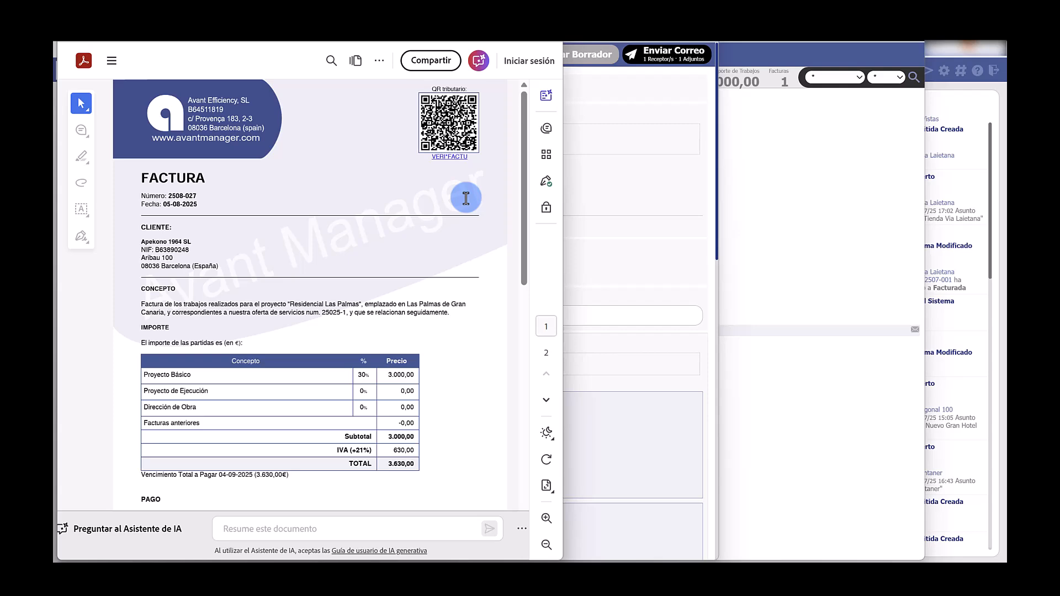
pyautogui.hotkey('ctrl', 'w')
pyautogui.scroll(-6, 334, 390)
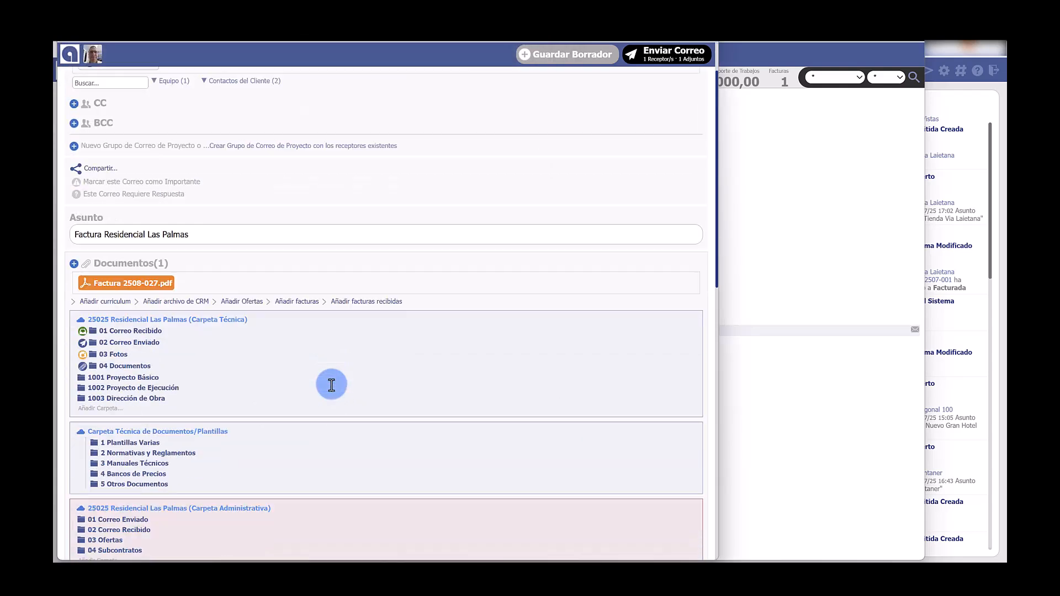
pyautogui.scroll(-1, 343, 381)
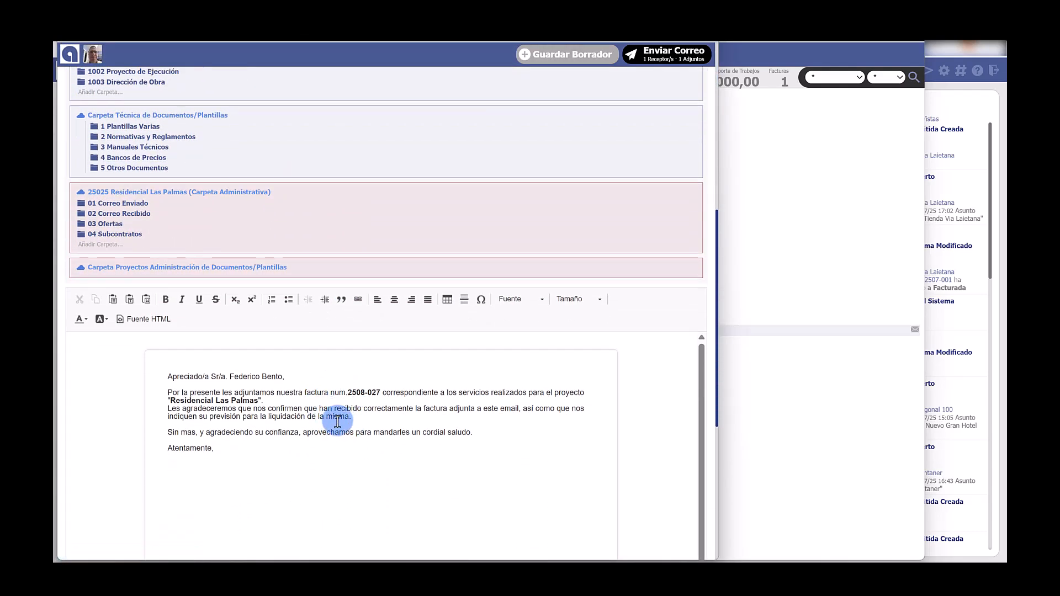
pyautogui.scroll(3, 337, 420)
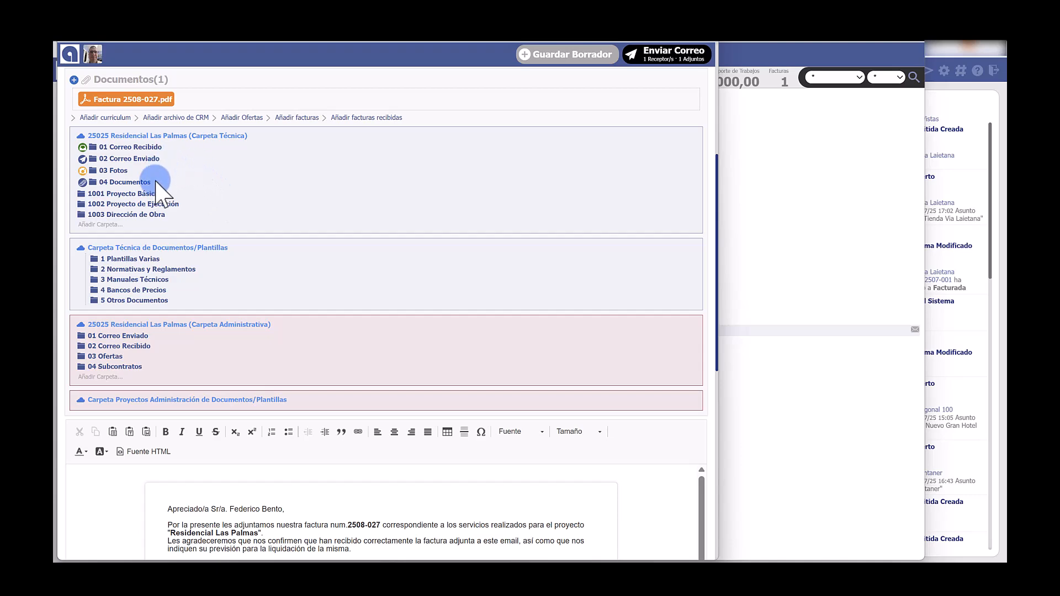
pyautogui.click(185, 161)
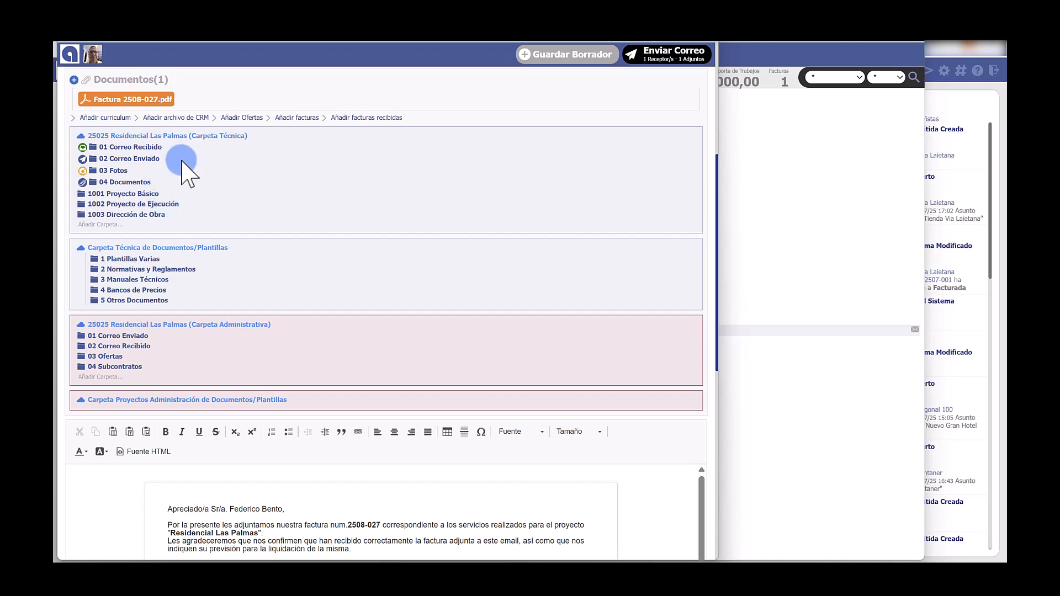
pyautogui.scroll(6, 185, 169)
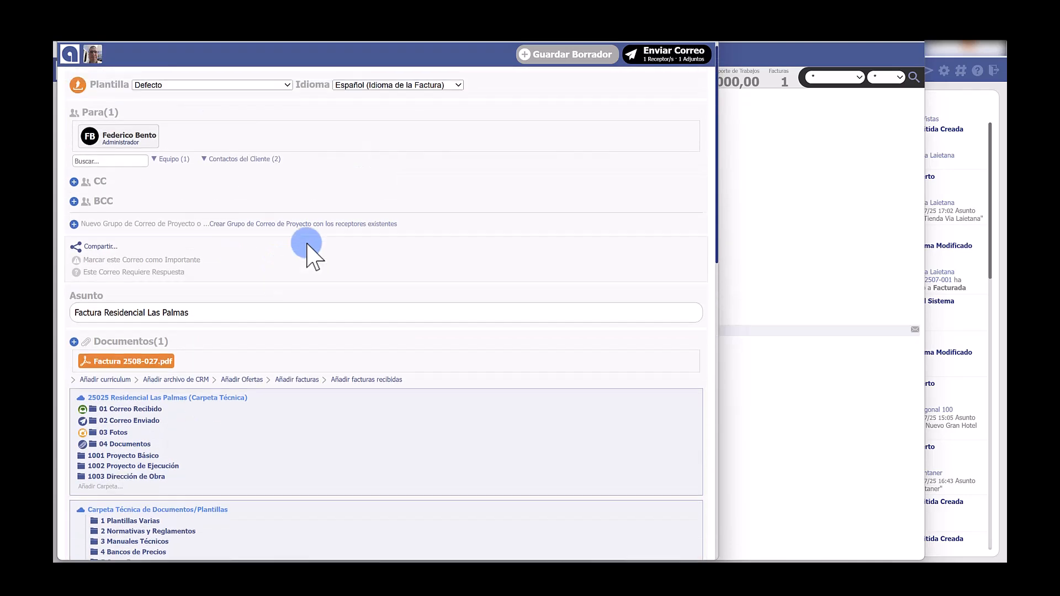
# - Send the Residencial Las Palmas invoice e-mail to the client contact and reload the project's invoices
pyautogui.click(660, 55)
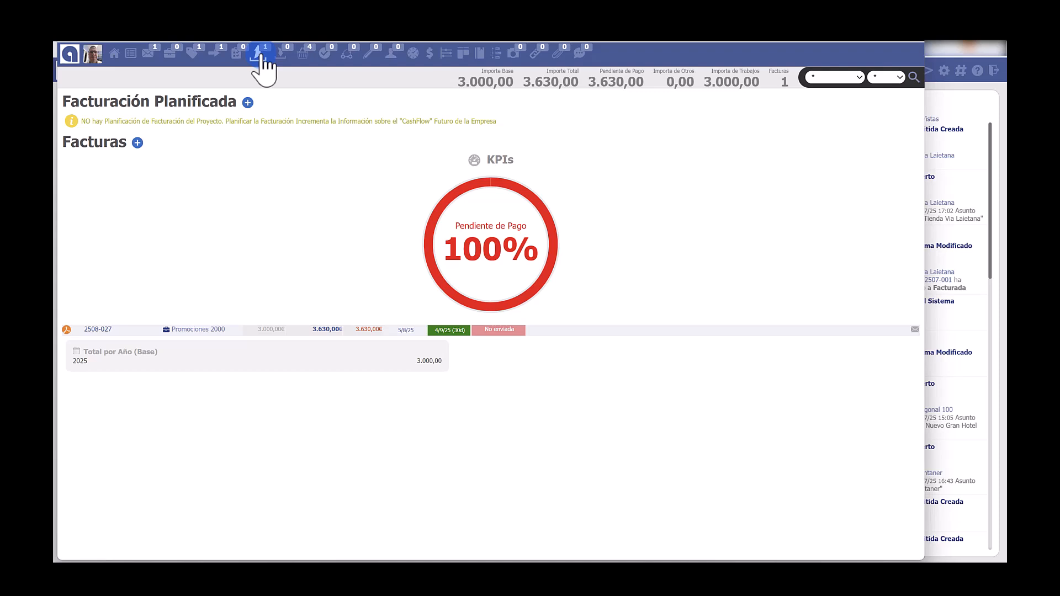
pyautogui.click(261, 55)
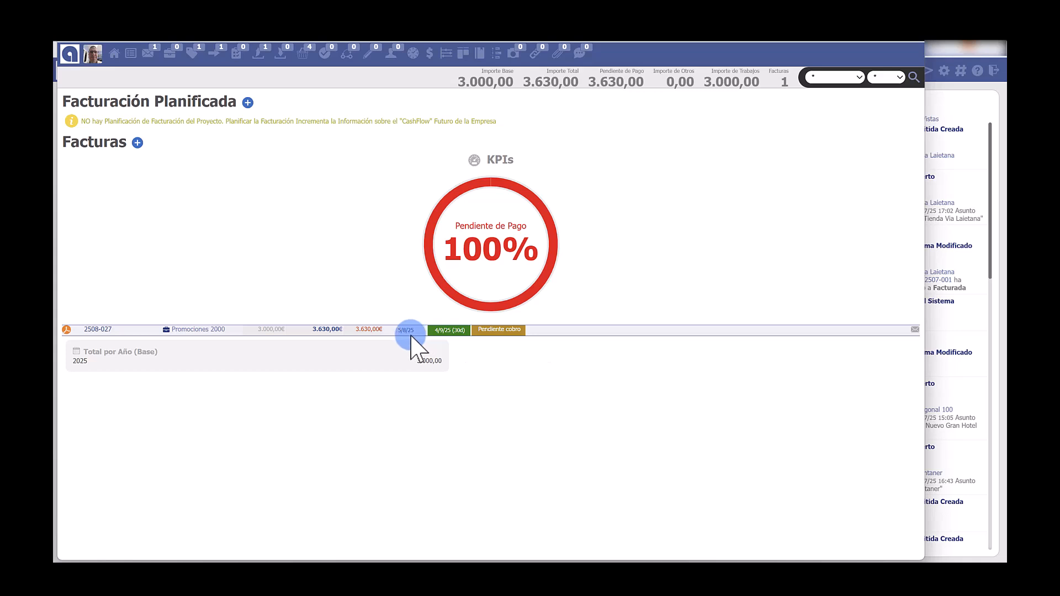
# - Examine the project invoice's billed work, payment forecast, partial payments, status history, Veri*Factu registration and sent e-mail, and close its record
pyautogui.click(98, 329)
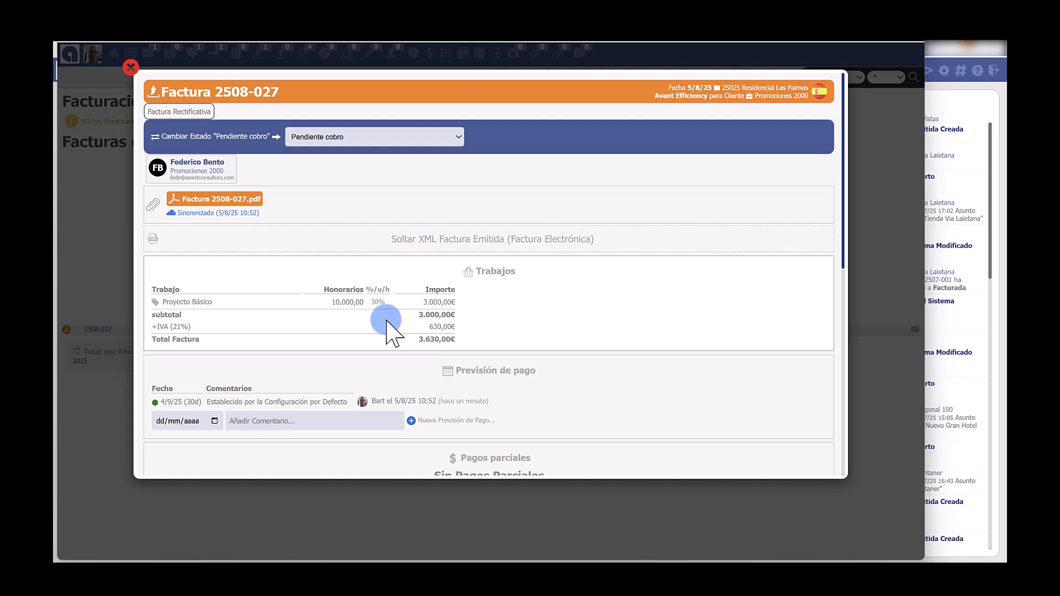
pyautogui.scroll(-3, 378, 308)
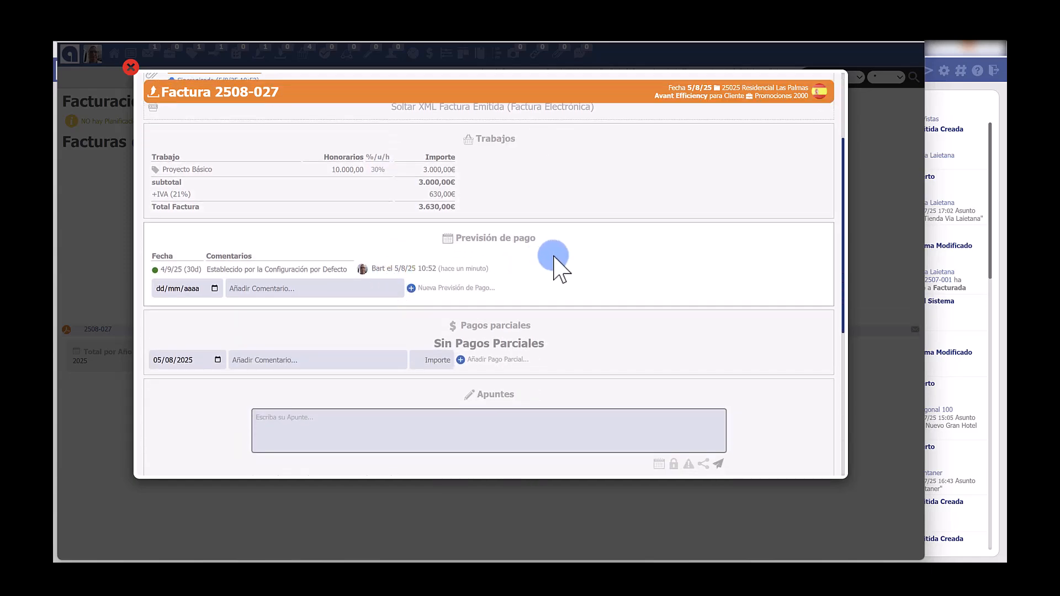
pyautogui.scroll(-2, 558, 268)
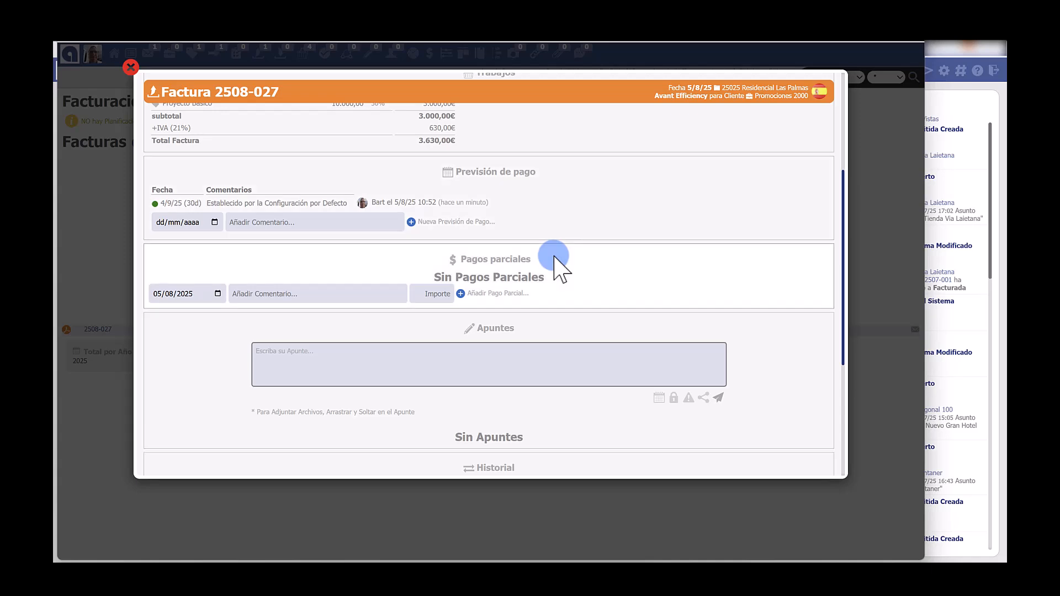
pyautogui.scroll(-3, 552, 280)
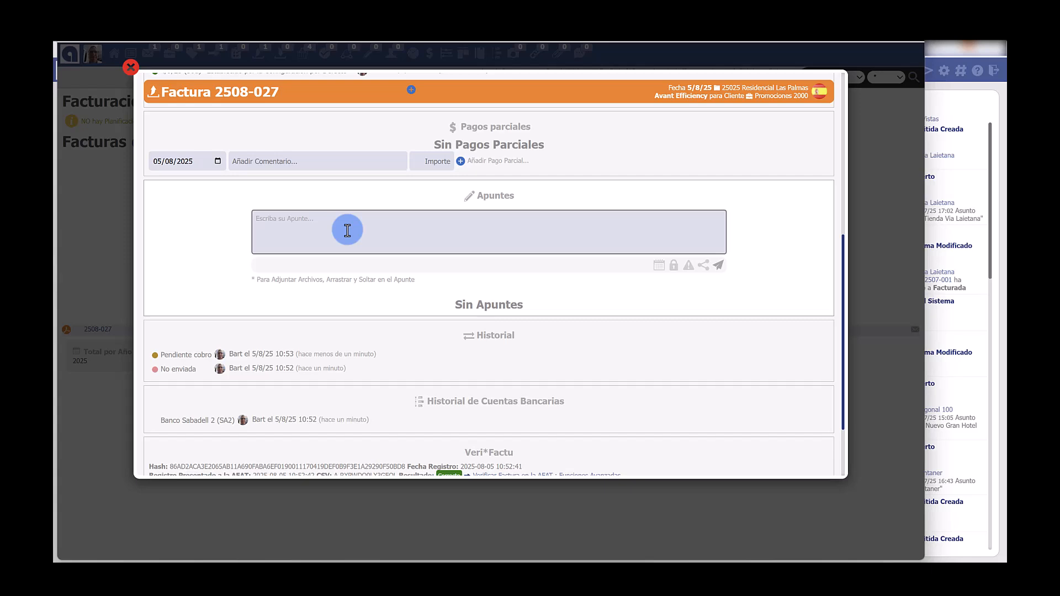
pyautogui.scroll(-3, 348, 230)
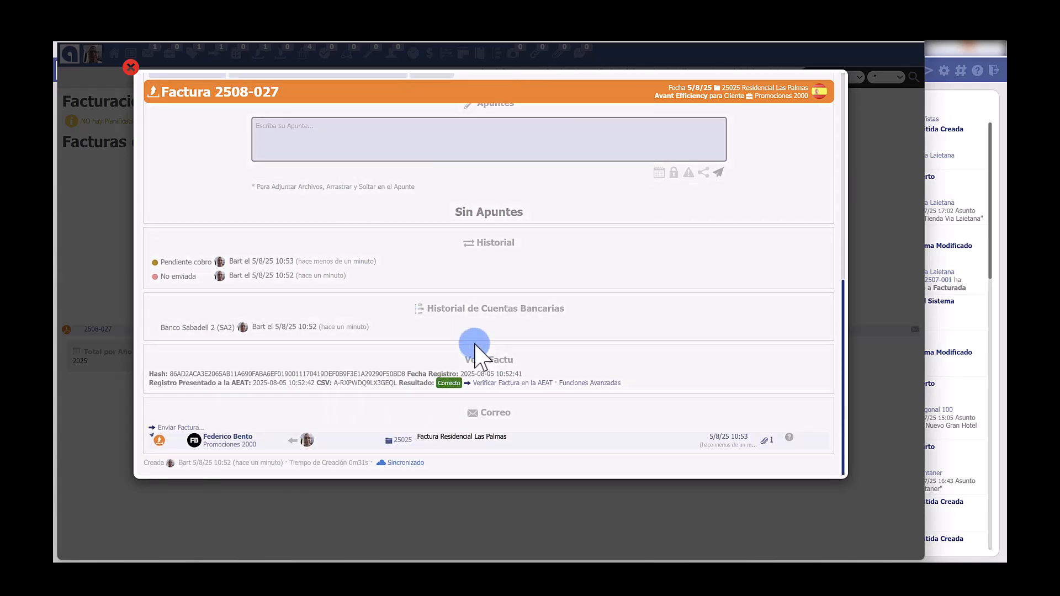
pyautogui.doubleClick(447, 382)
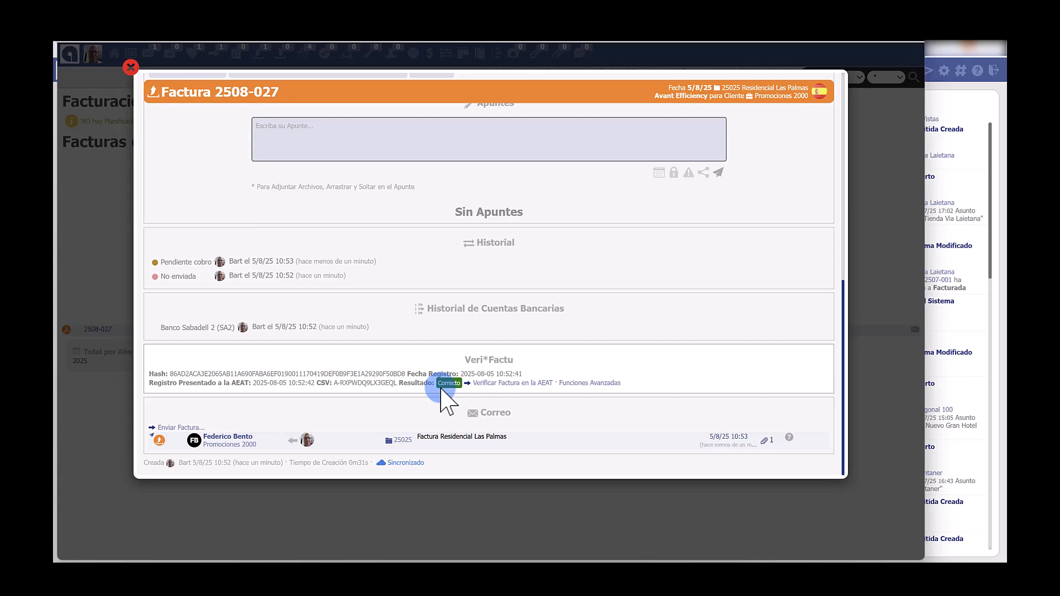
pyautogui.scroll(10, 445, 400)
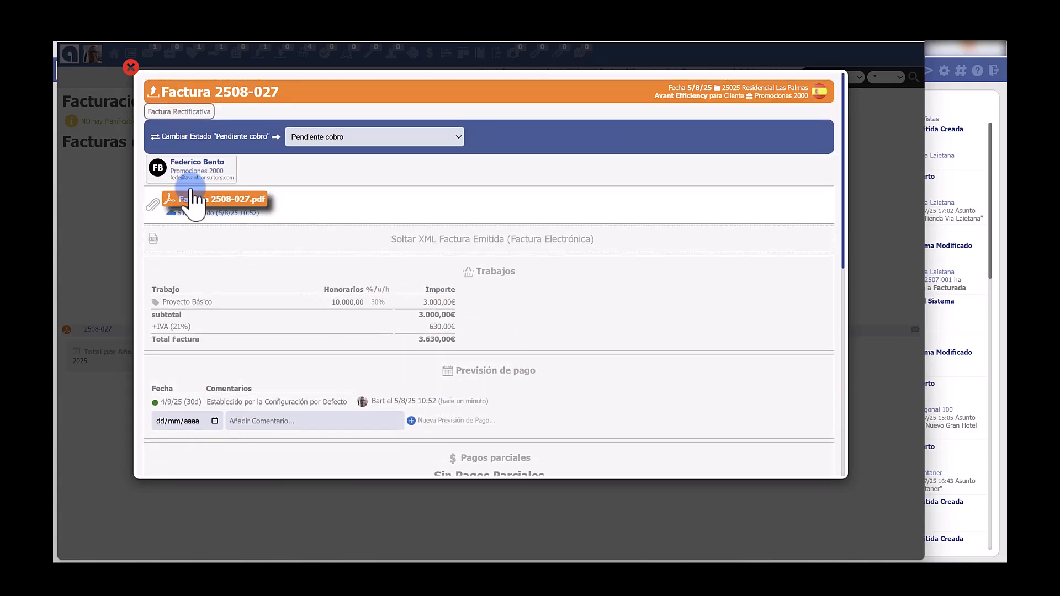
pyautogui.click(130, 66)
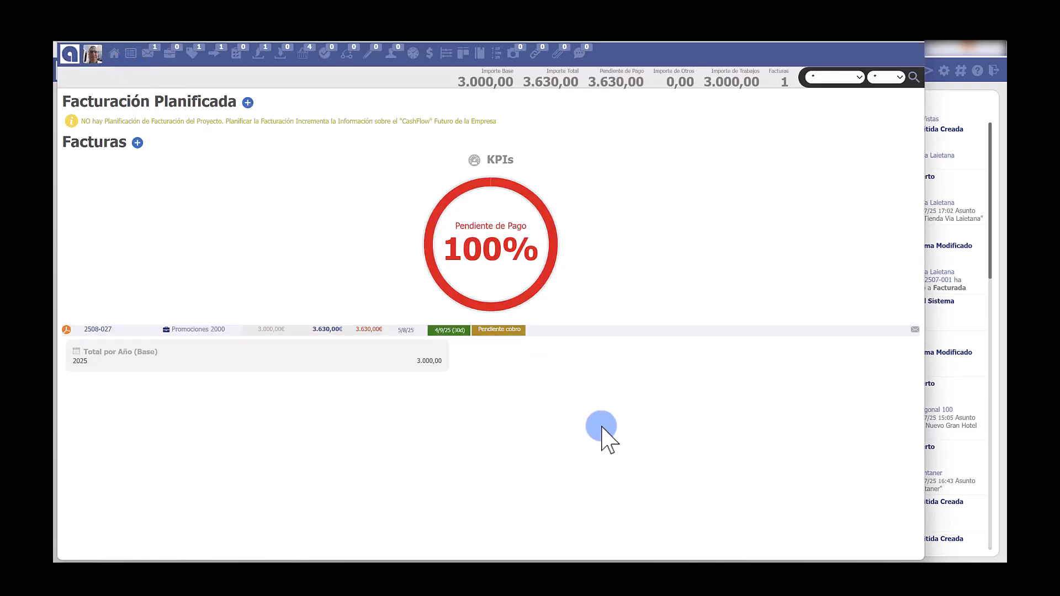